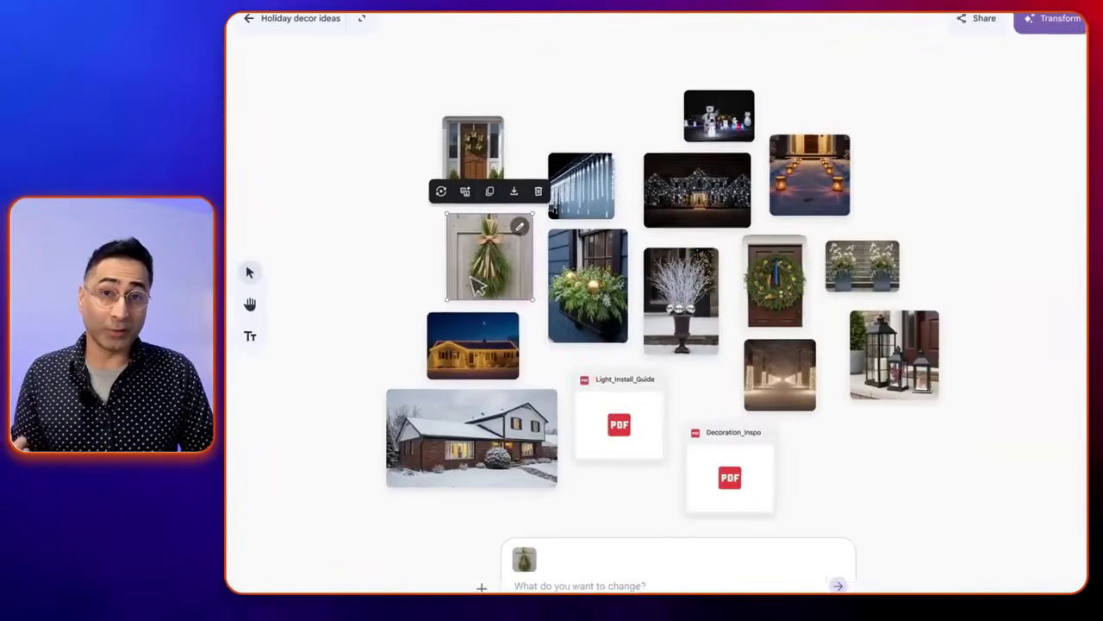
Circle the wreath's bow in red for an edit request, then add a new board.
click(707, 246)
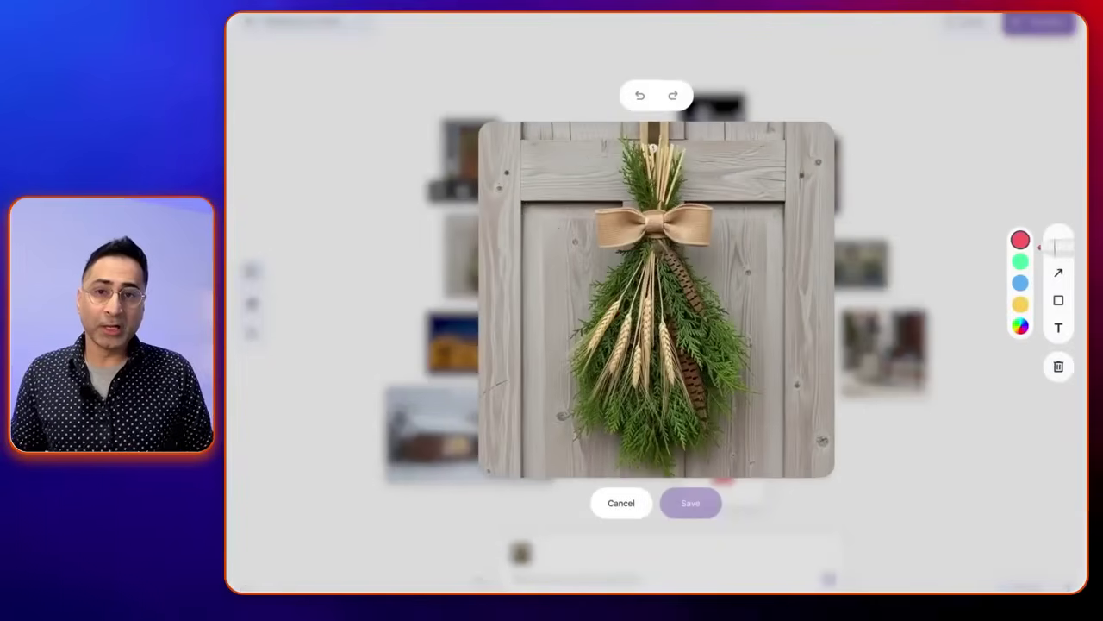
mouse_move(672, 145)
mouse_down()
mouse_move(764, 229)
mouse_move(685, 146)
mouse_up()
click(690, 503)
text(Make the)
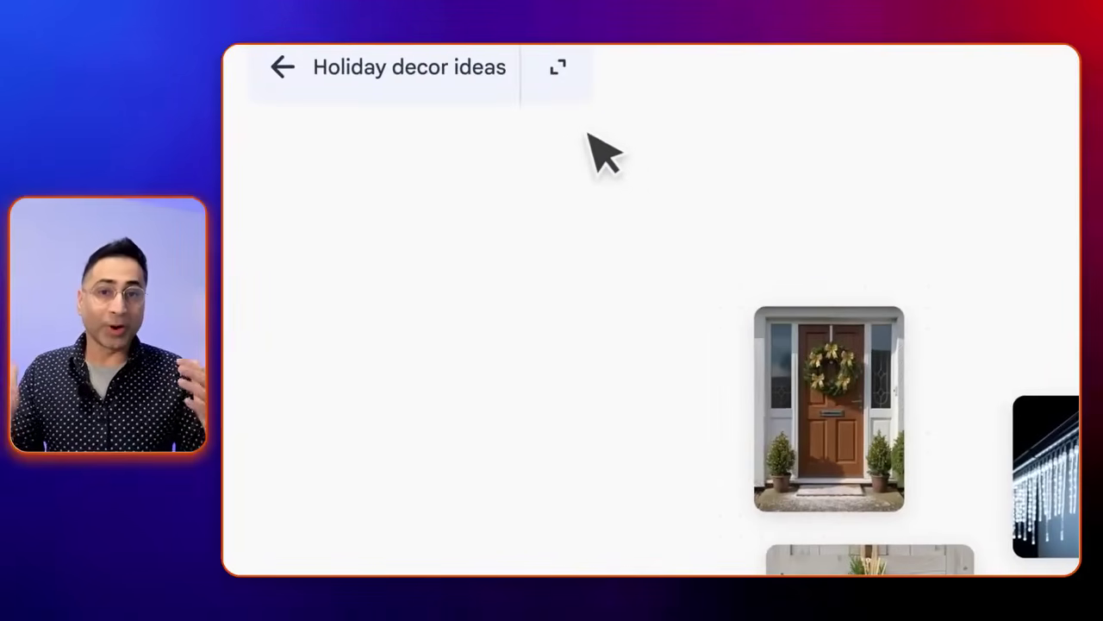
click(576, 85)
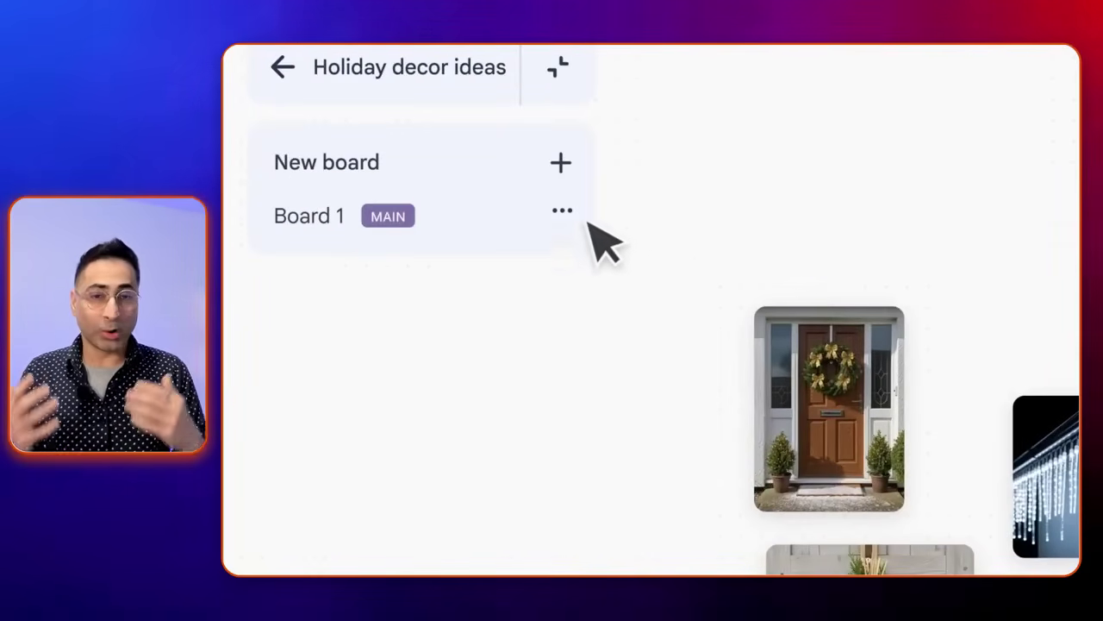
click(609, 162)
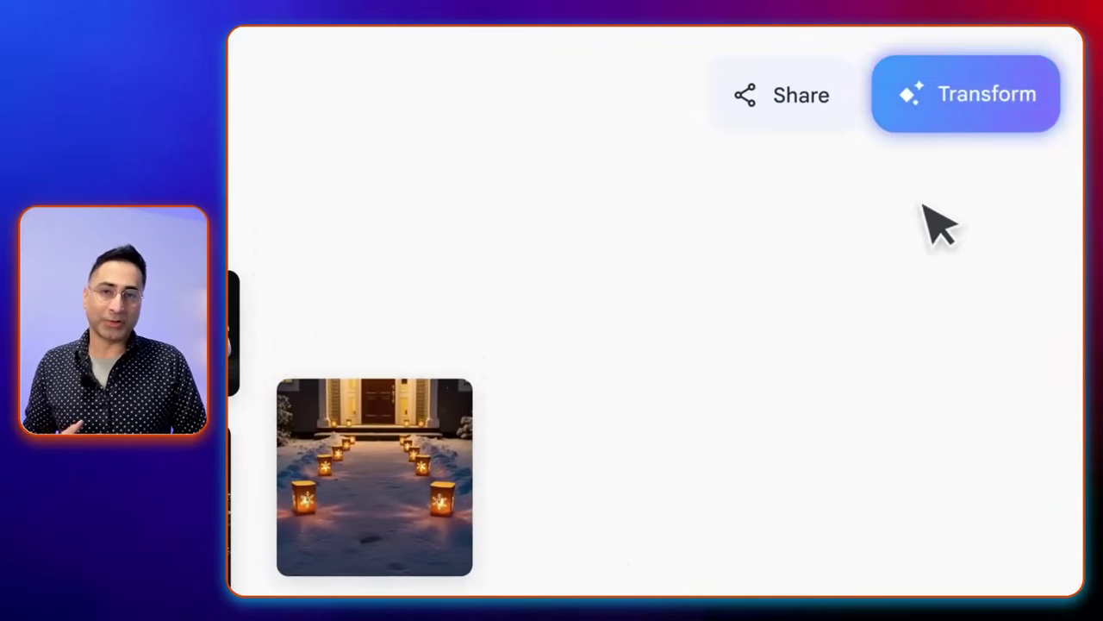
Transform the board into a Visual deck with the story 'Organize my ideas by materials, decor, and themes.'.
click(1036, 58)
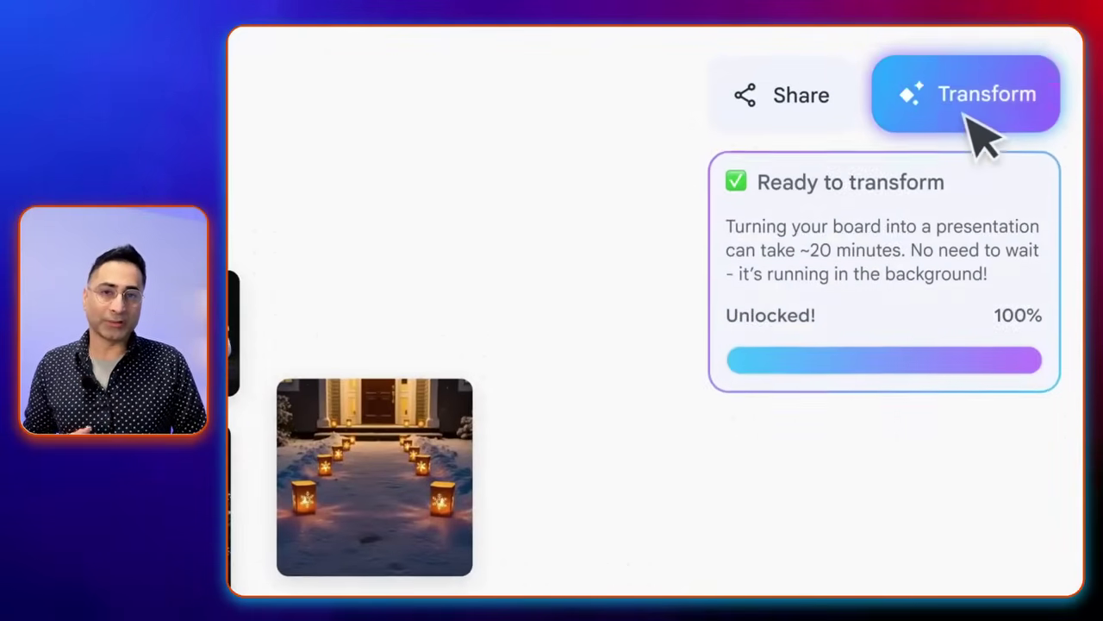
click(969, 117)
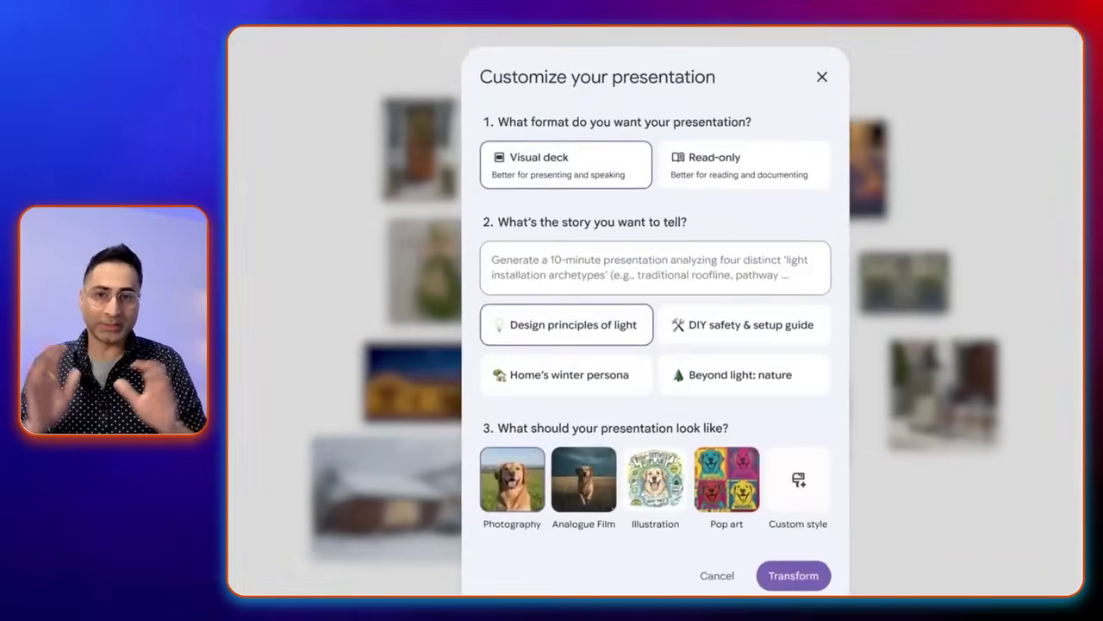
text(Organize my ideas by materials, decor, and themes.)
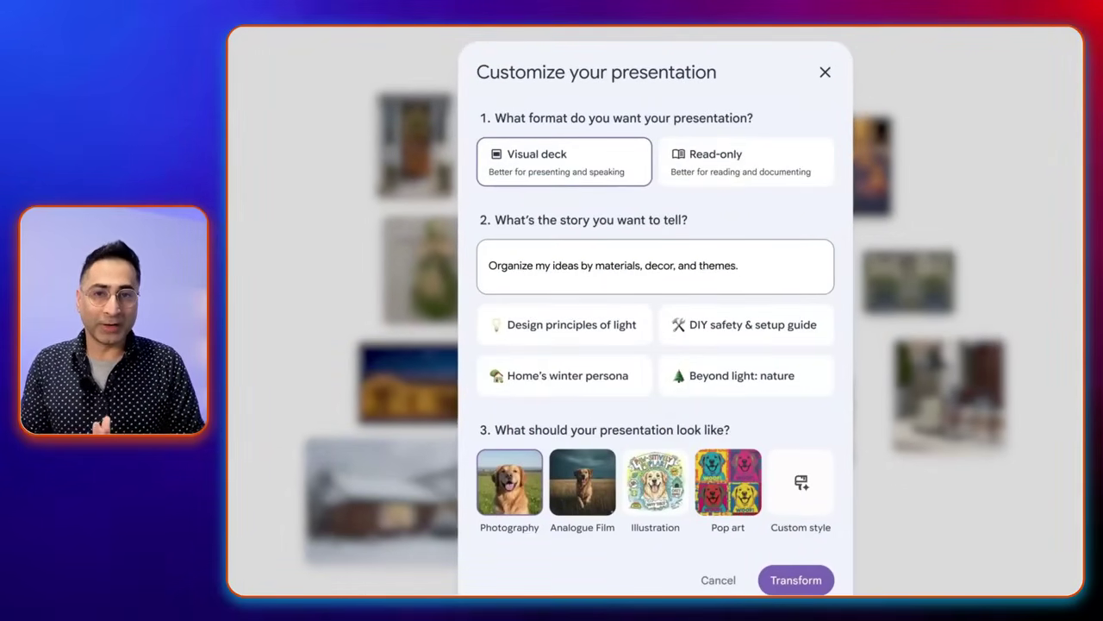
click(817, 583)
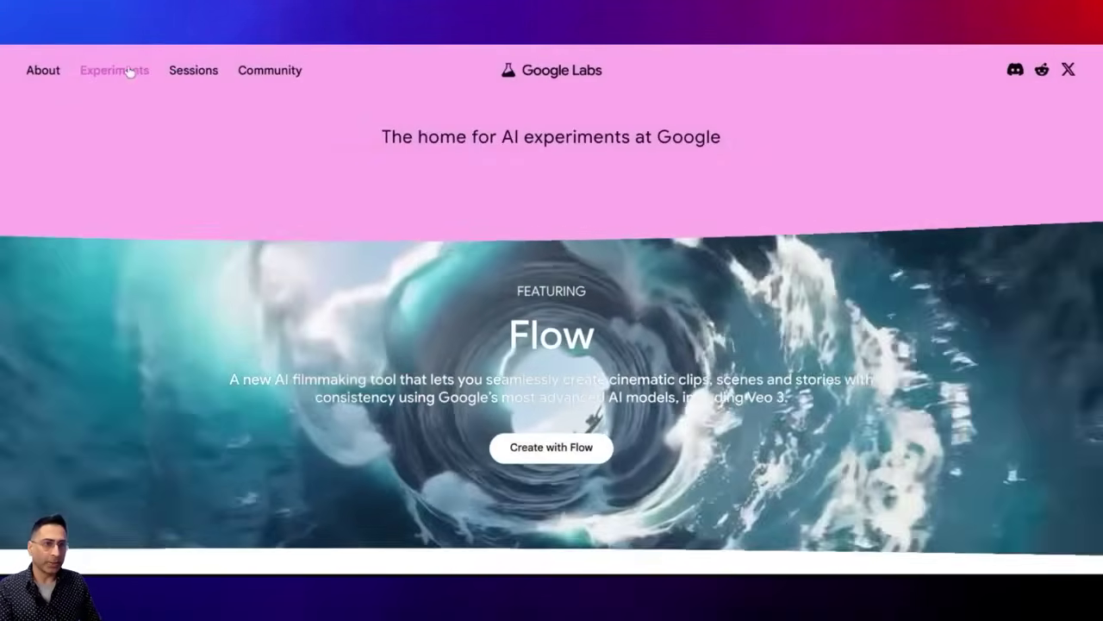
Launch Mixboard from its card in the Google Labs experiments list.
click(125, 71)
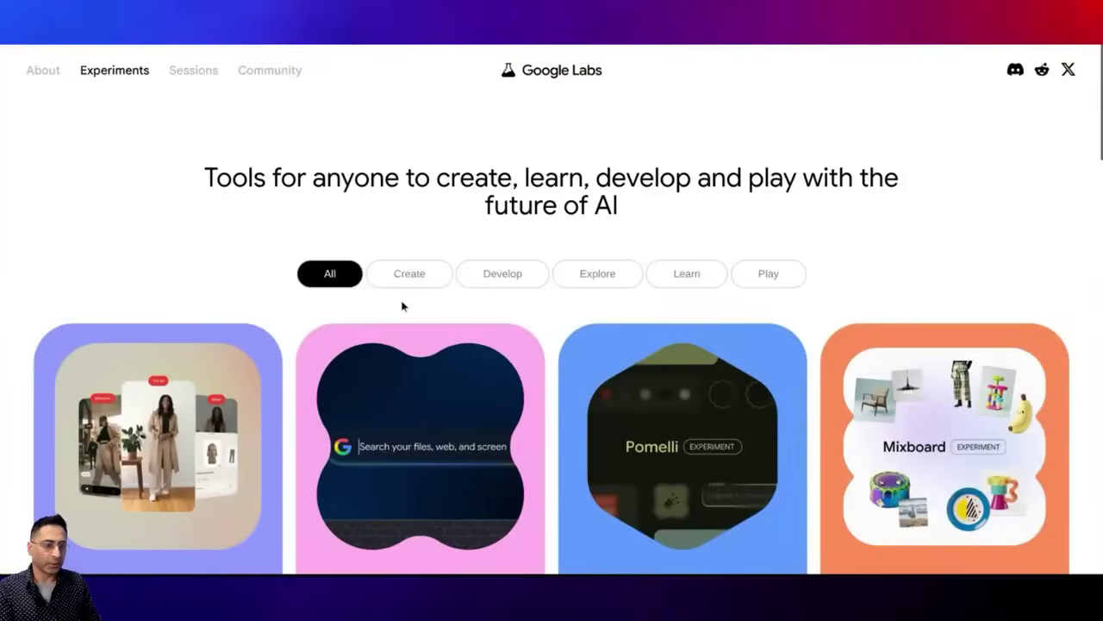
scroll(401, 306, down, 3)
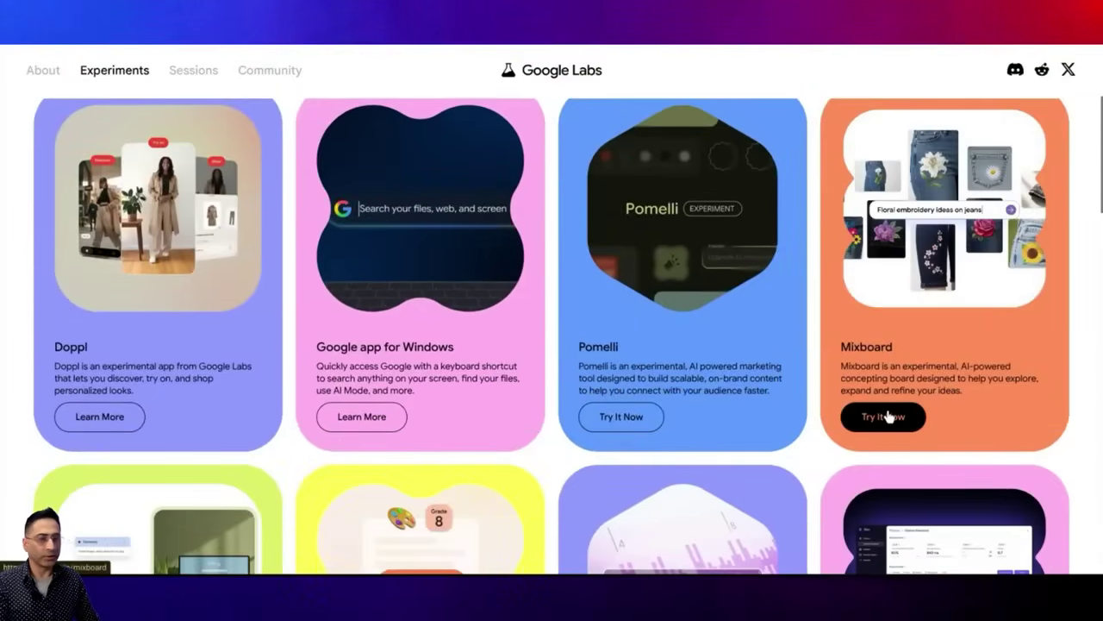
click(886, 417)
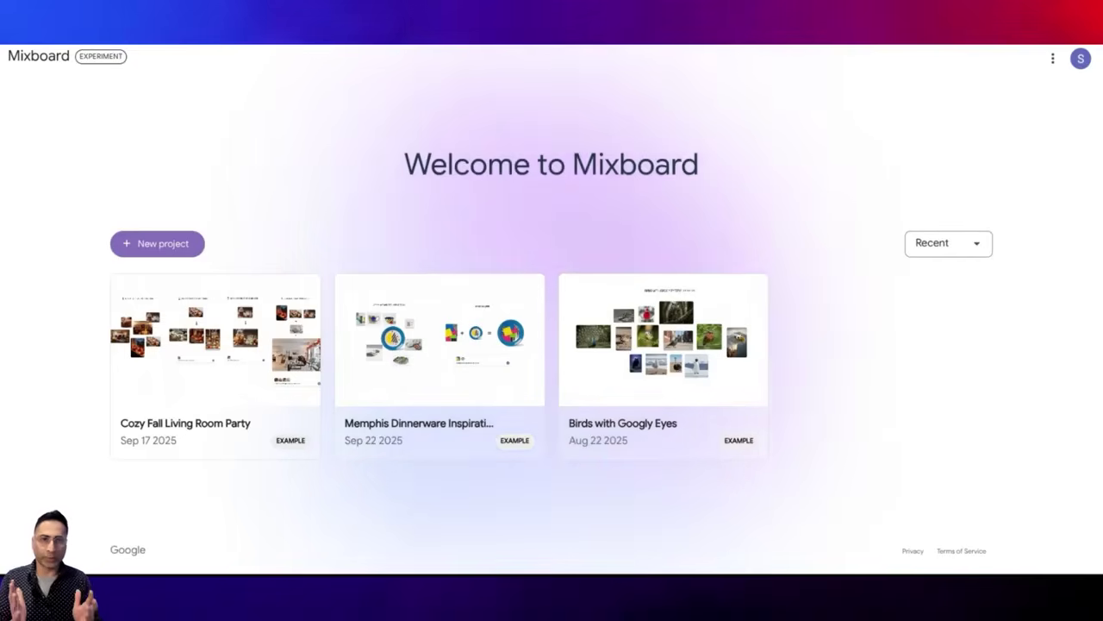
Create a new blank Mixboard project.
click(188, 247)
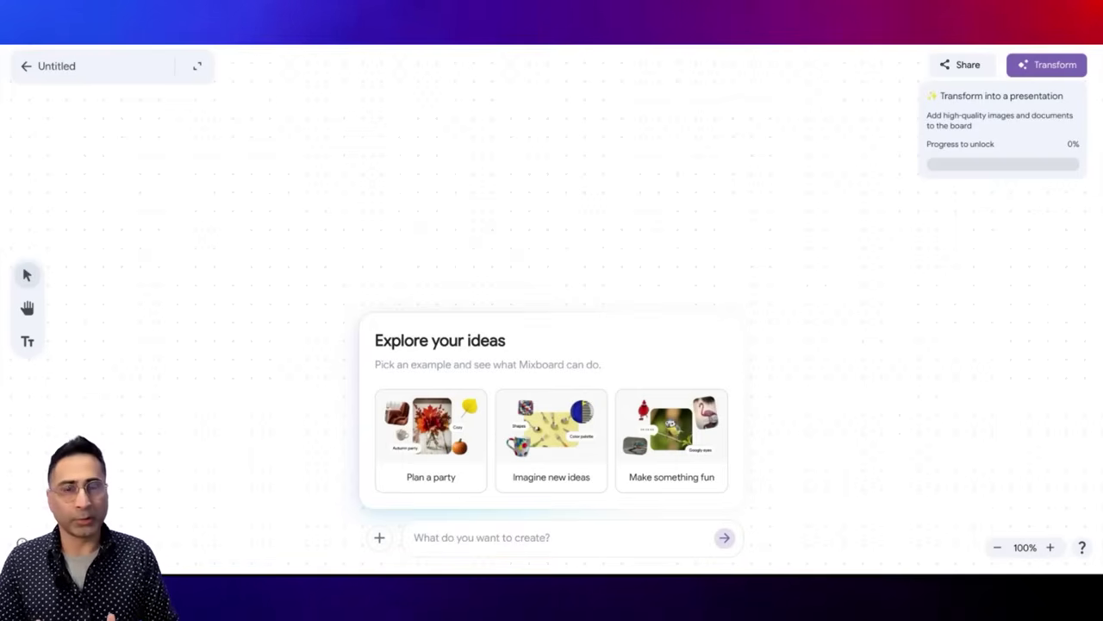
Add Board 2 to the project, then delete it so only Board 1 remains.
click(196, 69)
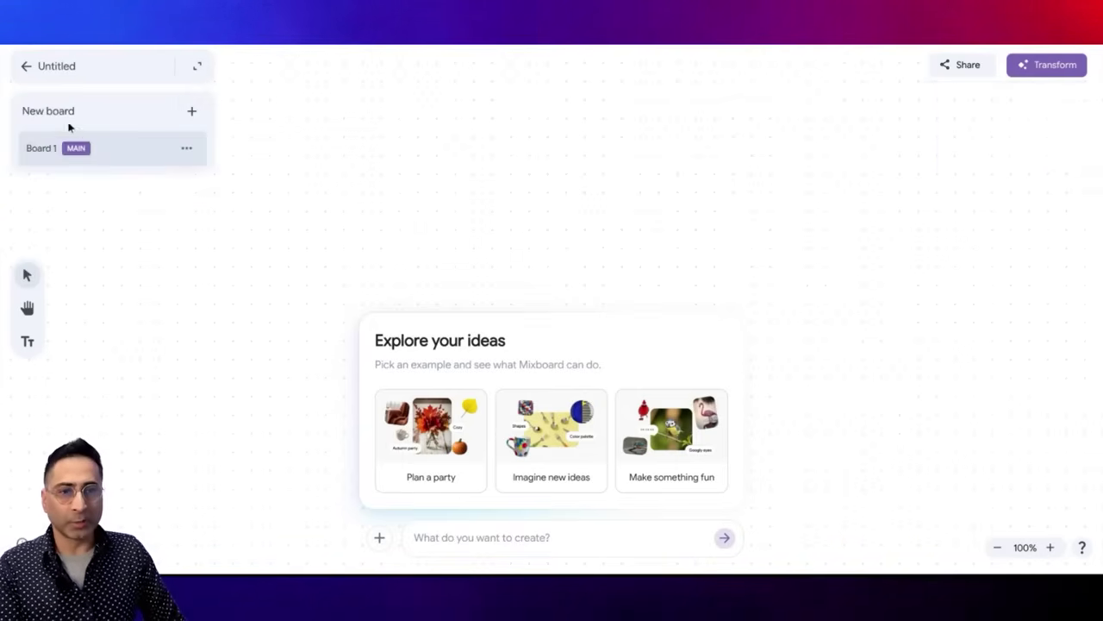
click(193, 114)
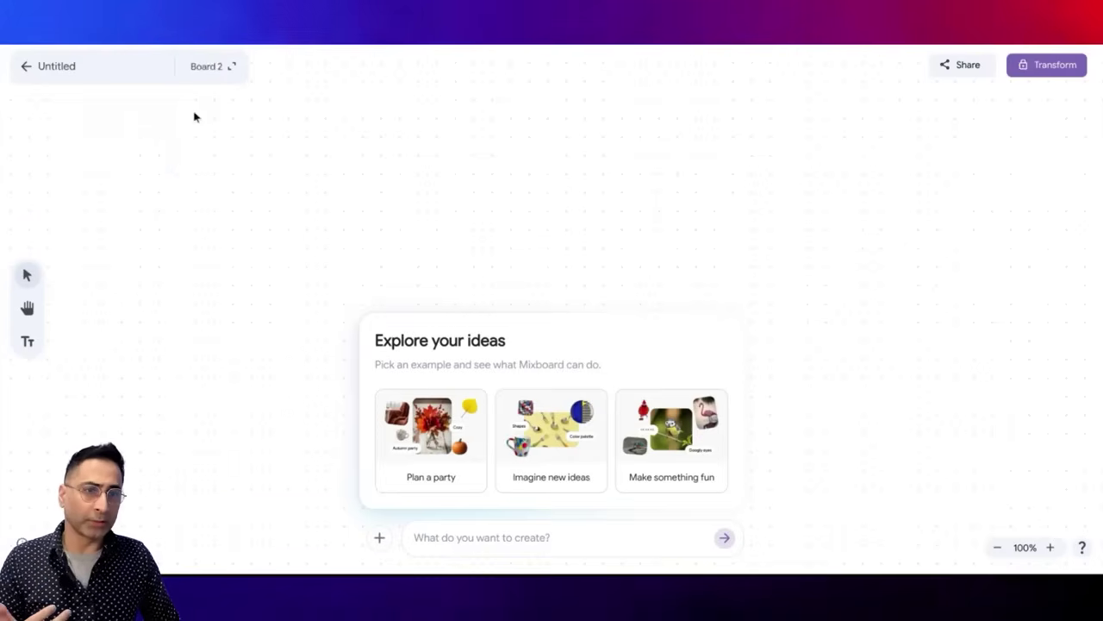
click(220, 72)
click(222, 188)
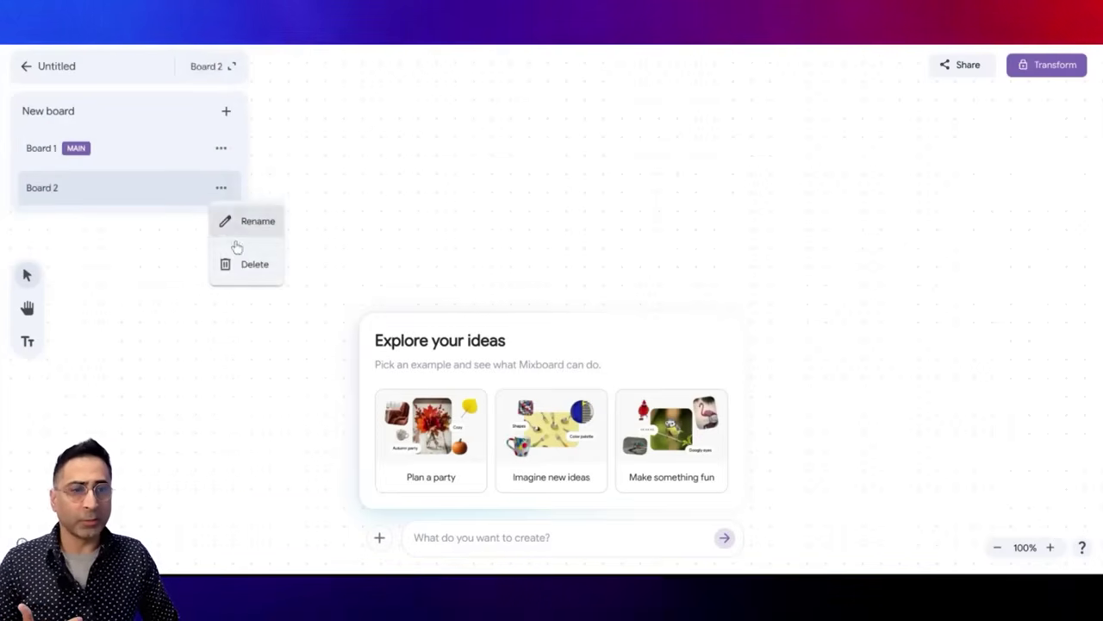
click(247, 264)
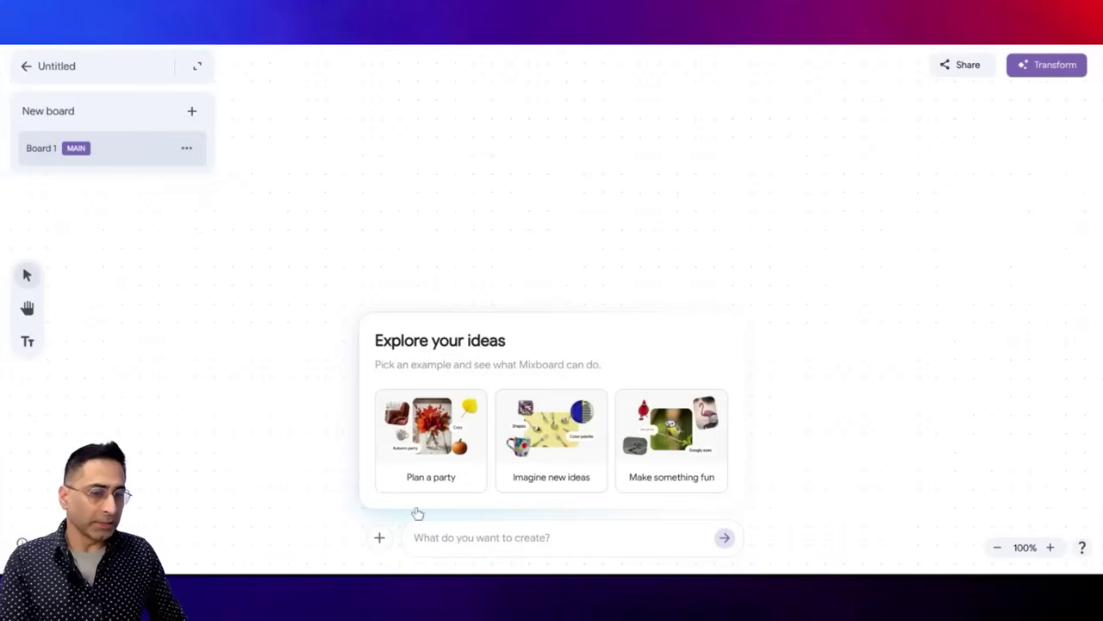
click(381, 537)
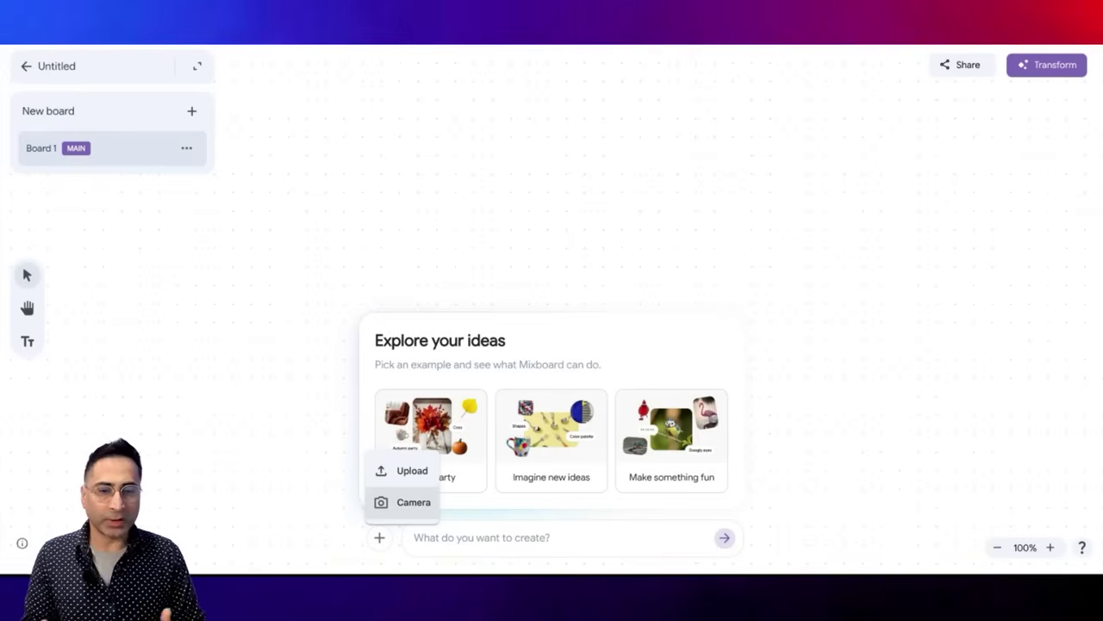
click(290, 455)
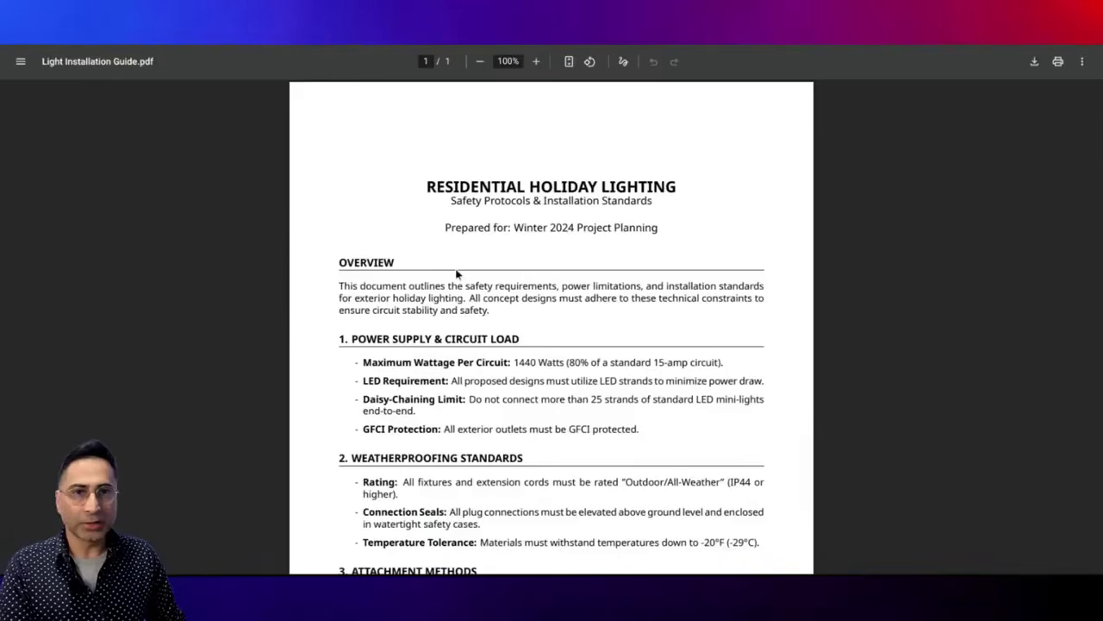
Scroll through the Light Installation Guide and Holiday Party Menu PDFs.
scroll(455, 273, down, 2)
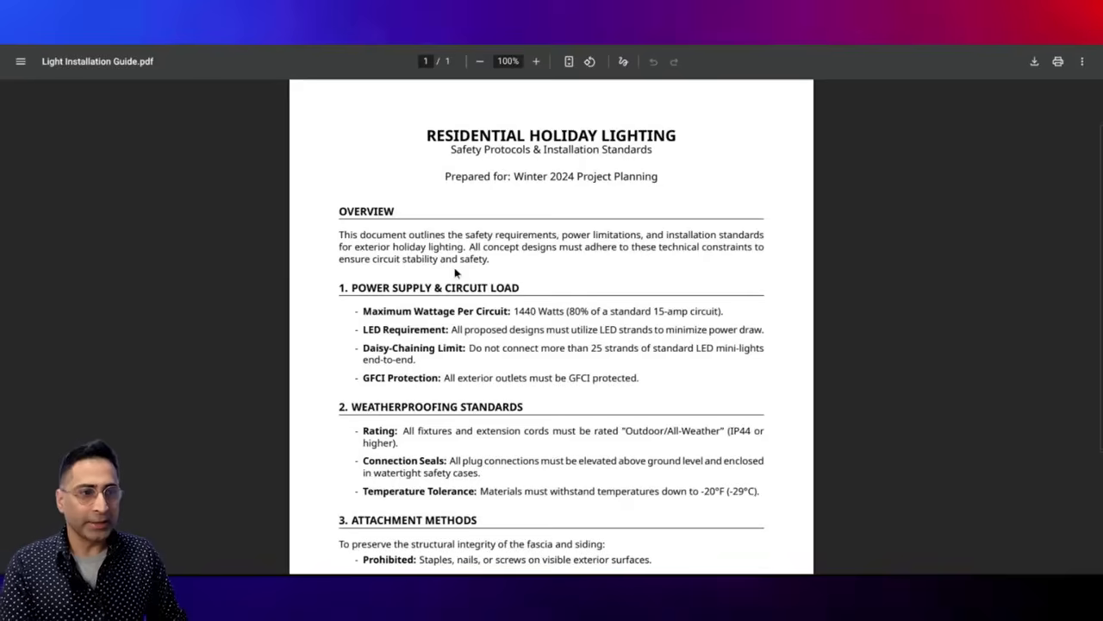
scroll(456, 272, down, 1)
scroll(455, 272, down, 2)
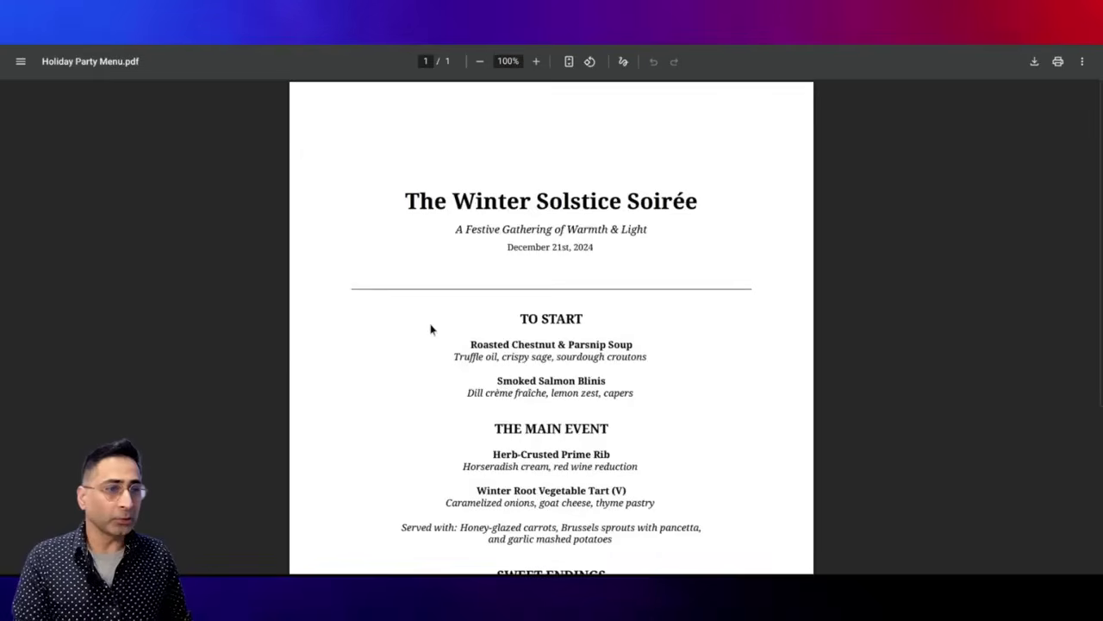
scroll(431, 329, down, 1)
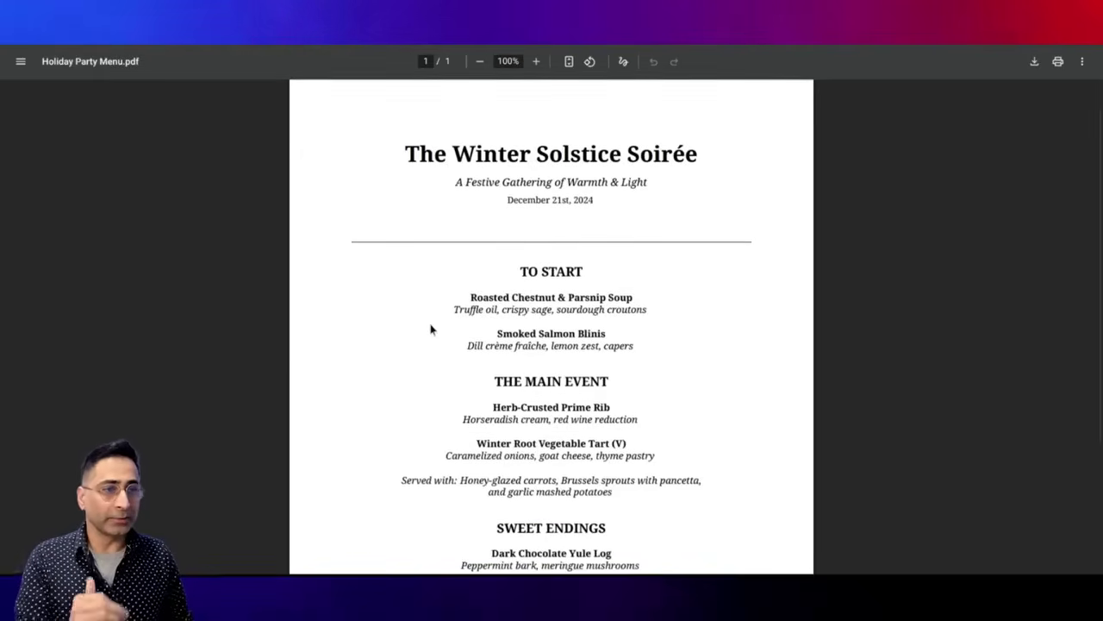
scroll(426, 327, down, 4)
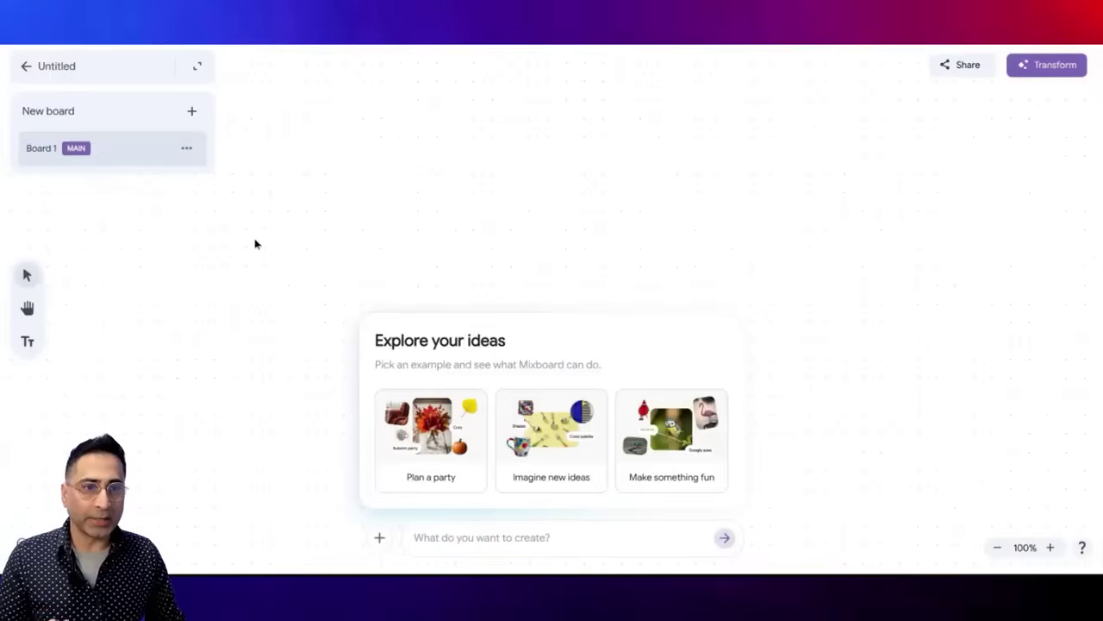
Rename Board 1 to 'Decor'.
click(183, 151)
click(194, 180)
text(L)
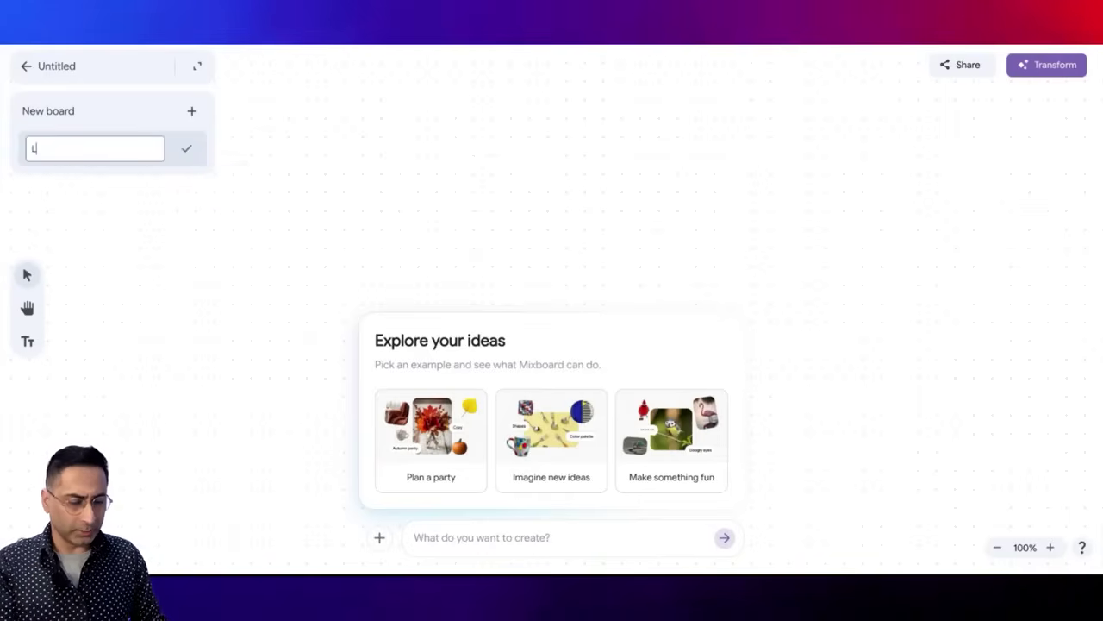
key(BackSpace)
text(Decor)
key(Return)
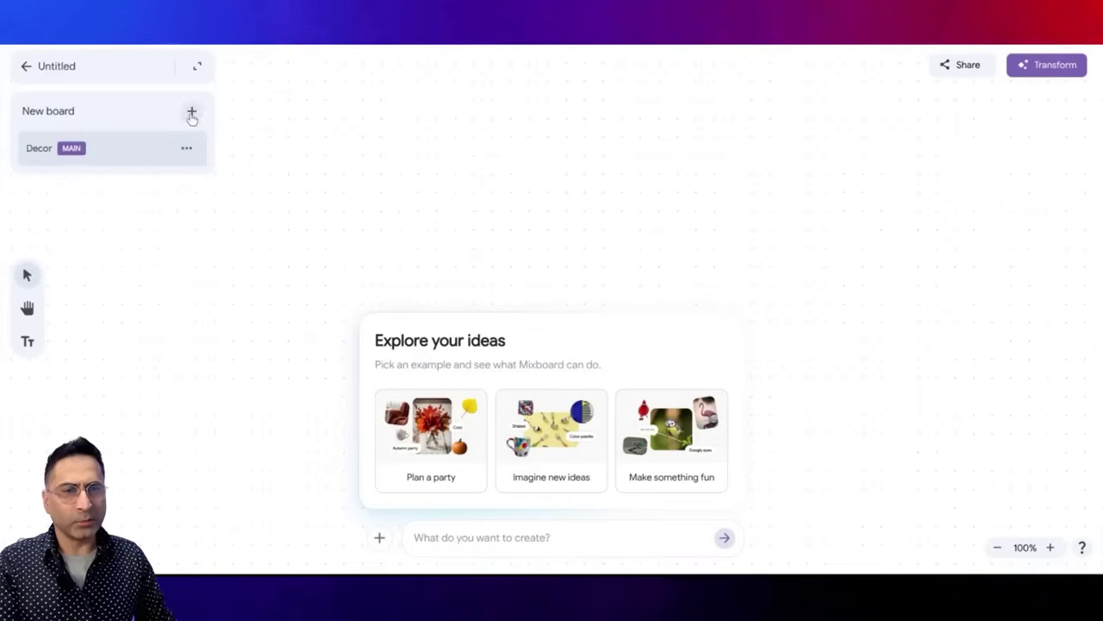
Add a second board named 'Food', then return to the Decor board.
click(192, 114)
click(209, 78)
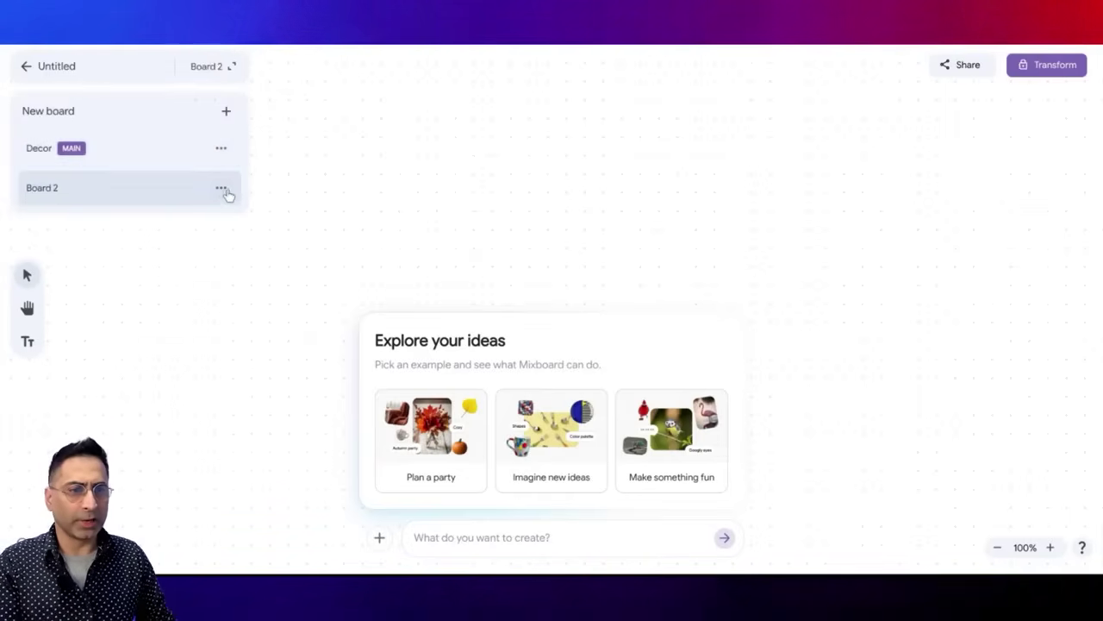
click(222, 188)
click(241, 222)
text(Food)
key(Return)
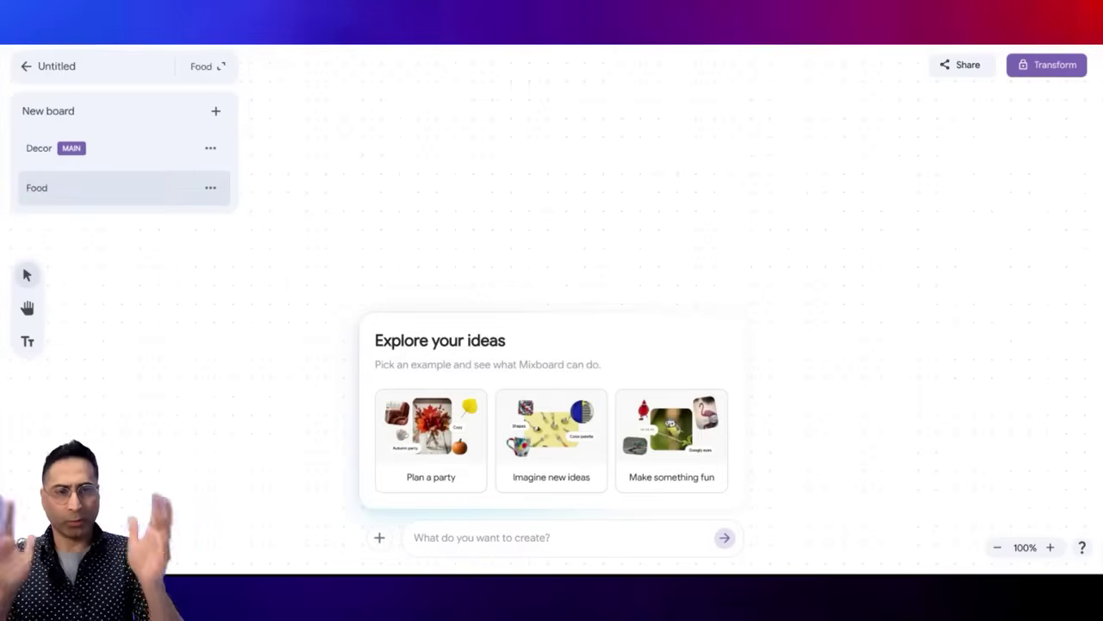
click(96, 151)
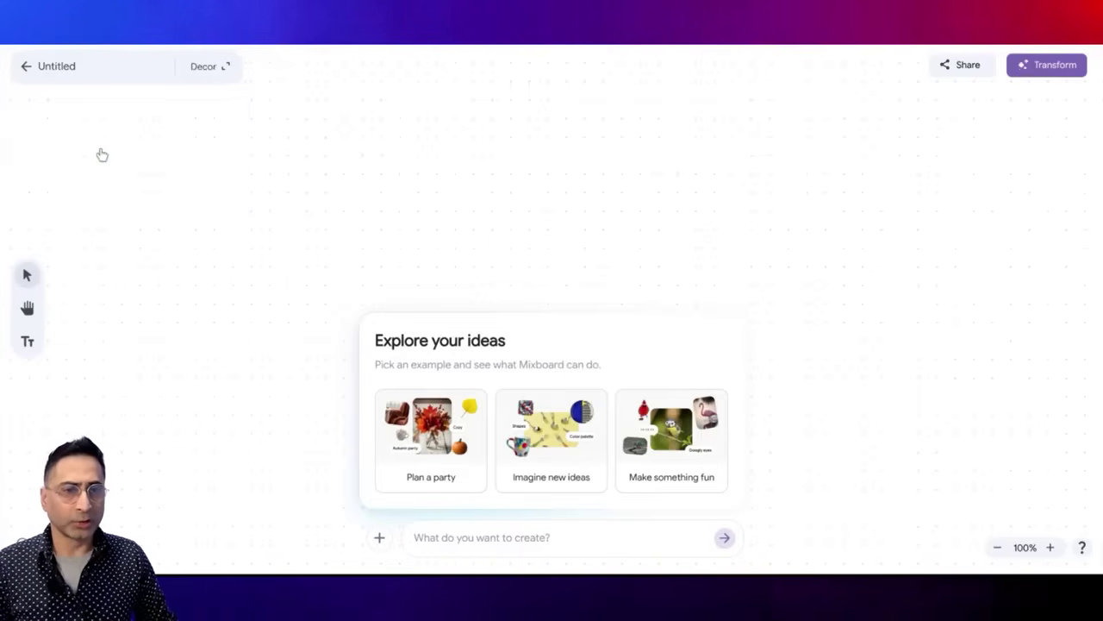
Upload the house photo and Light Installation Guide PDF, arranging and enlarging the photo.
click(379, 537)
click(394, 468)
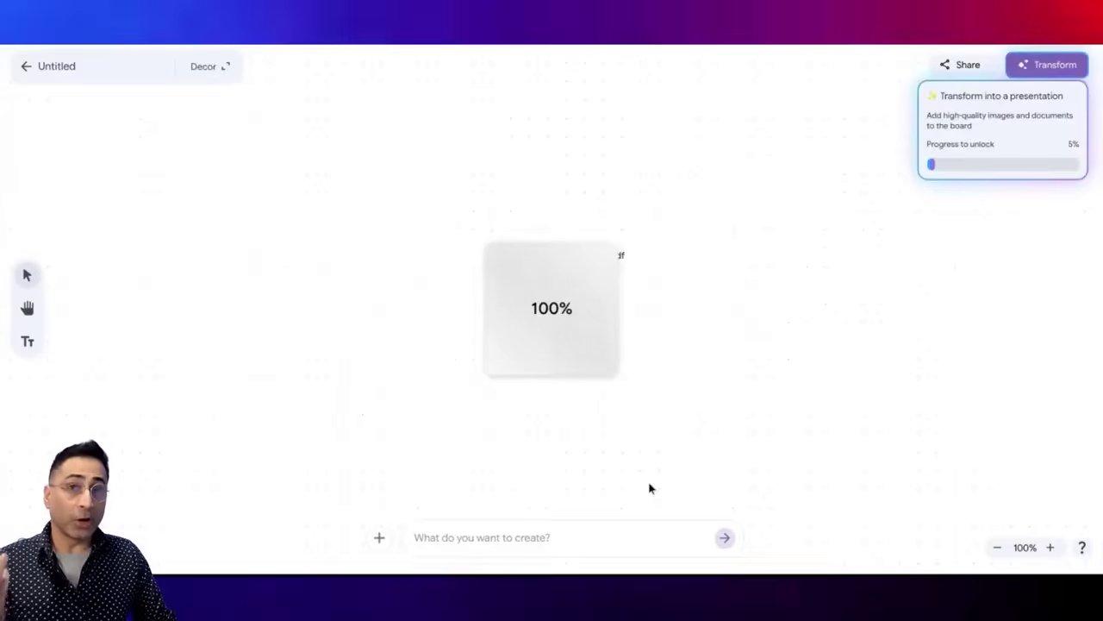
drag(564, 353, 458, 341)
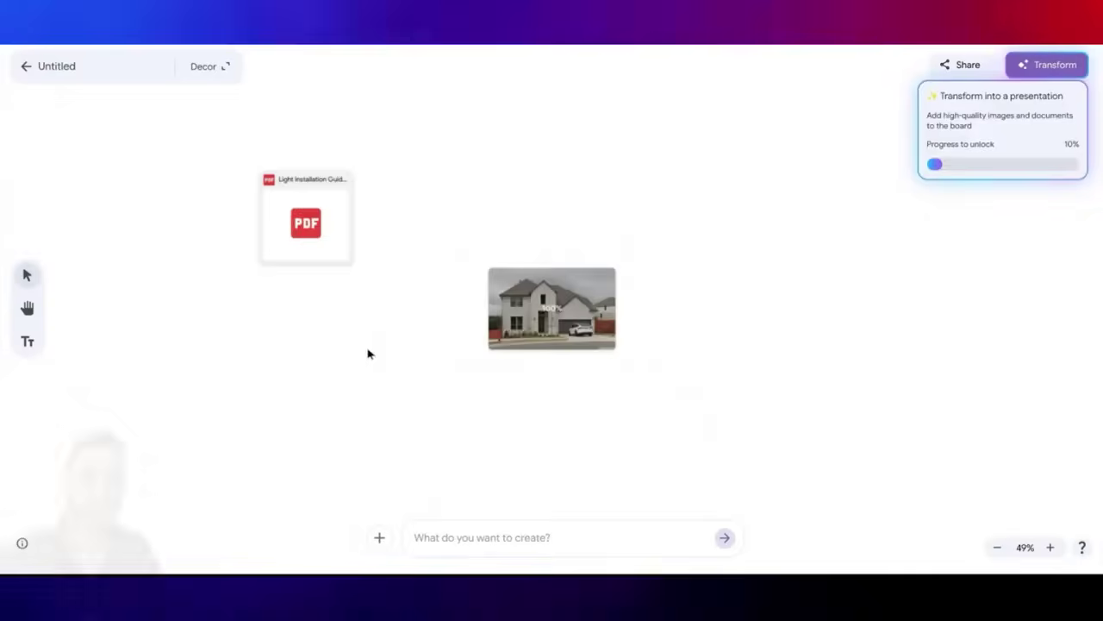
click(611, 344)
drag(611, 345, 645, 335)
drag(562, 297, 528, 296)
Select both items and draft a prompt asking for front porch light decoration ideas.
click(313, 226)
drag(220, 161, 613, 336)
text(Keeping the Light installation guide in mind, give me ideas for front porch light decorations for the Christmas holidays  both for day and night)
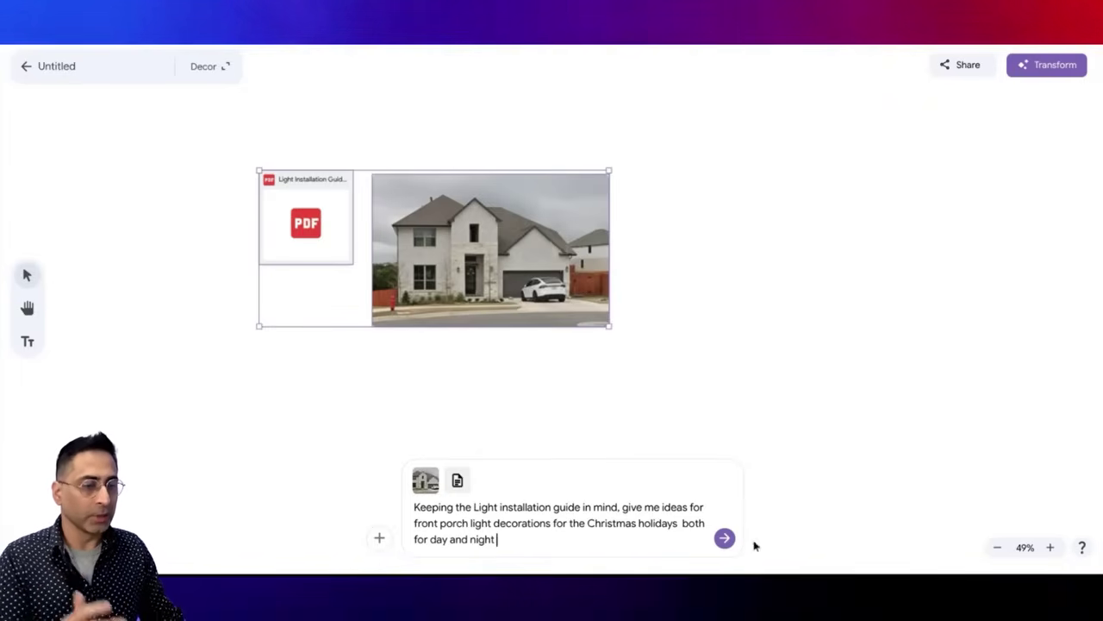
Generate the porch-light ideas and place an enlarged night-lights house image on the board.
click(725, 540)
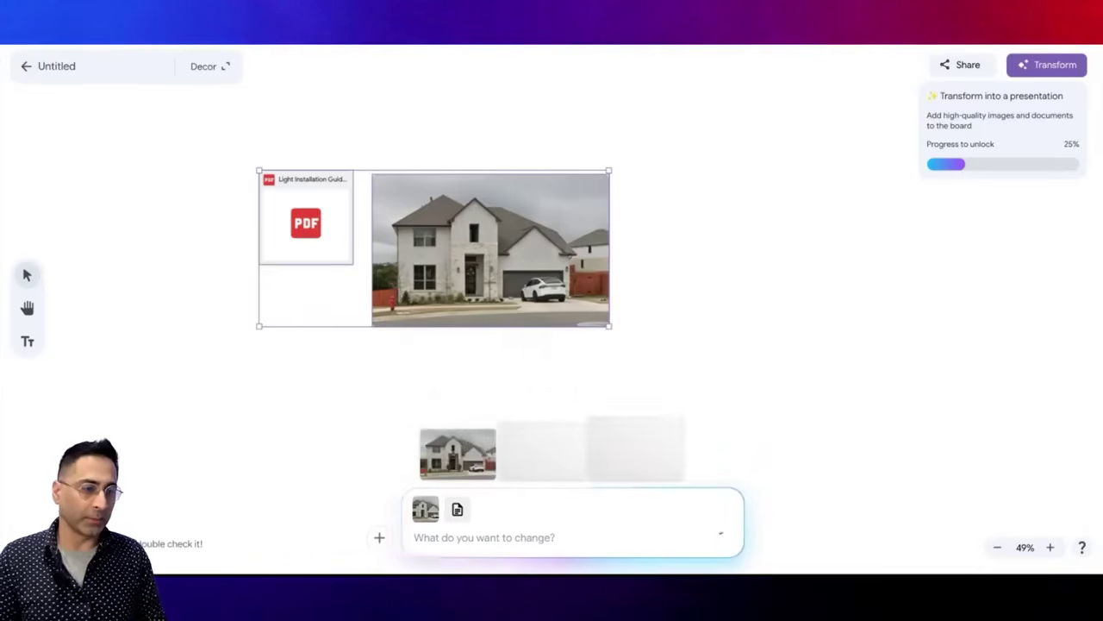
click(670, 357)
drag(635, 447, 698, 230)
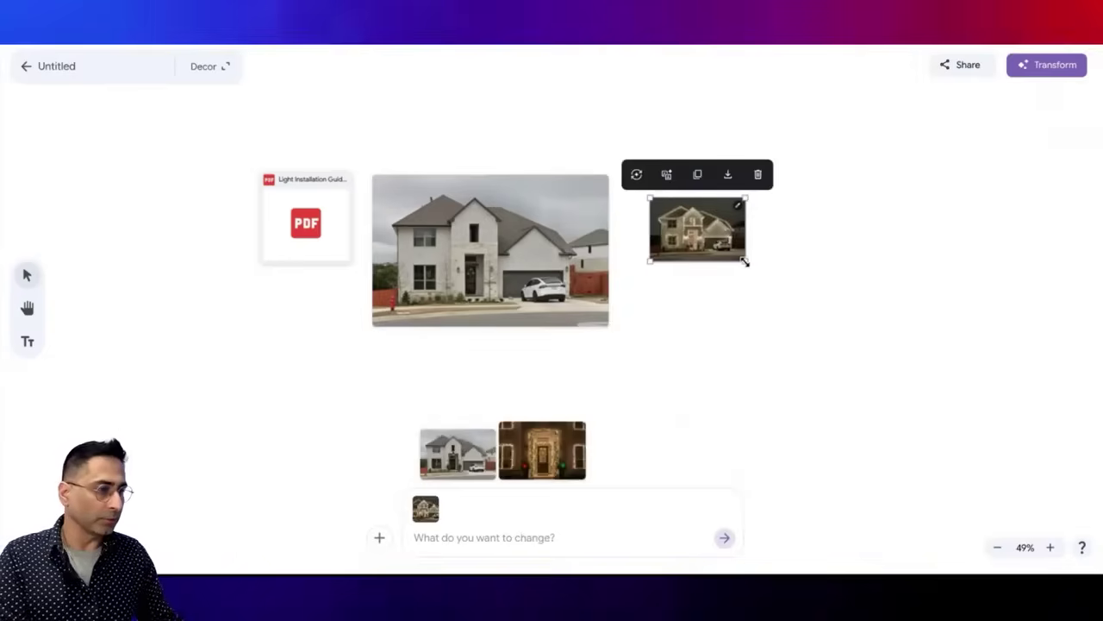
drag(746, 261, 983, 408)
drag(850, 347, 675, 256)
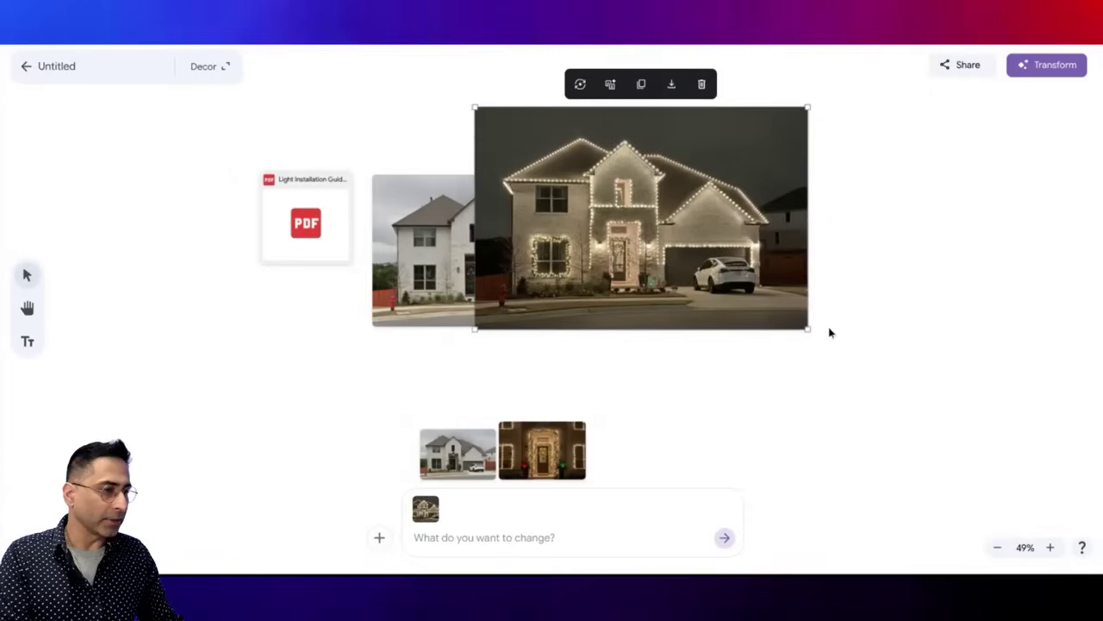
drag(827, 326, 982, 445)
drag(871, 310, 1007, 271)
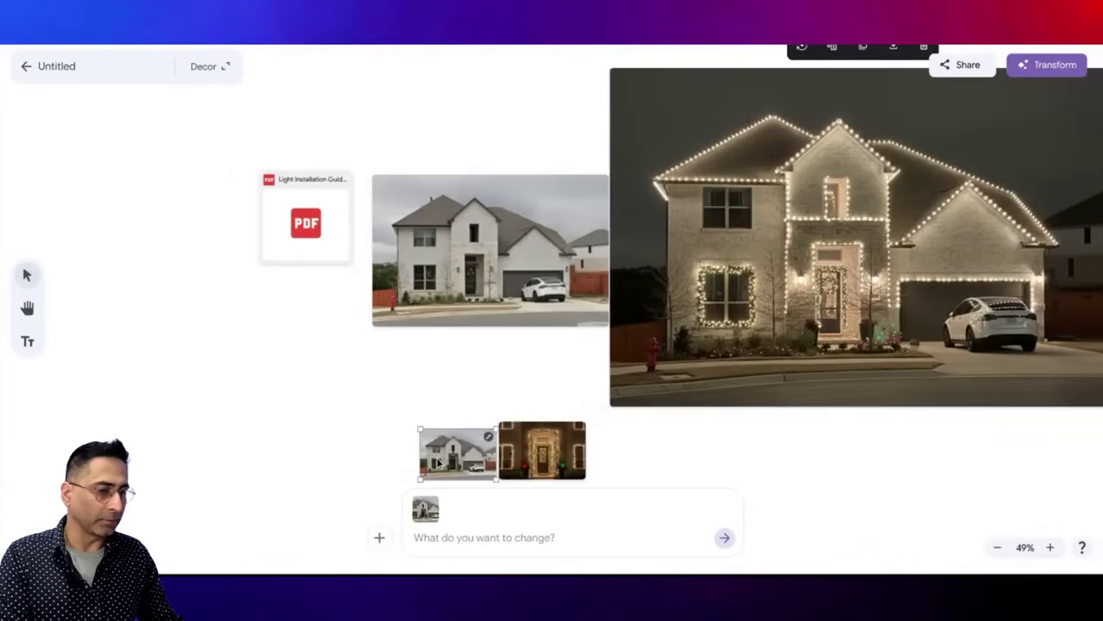
Place and enlarge the door-lights image at upper left, centring the lit-house image.
drag(438, 456, 204, 343)
scroll(229, 406, up, 3)
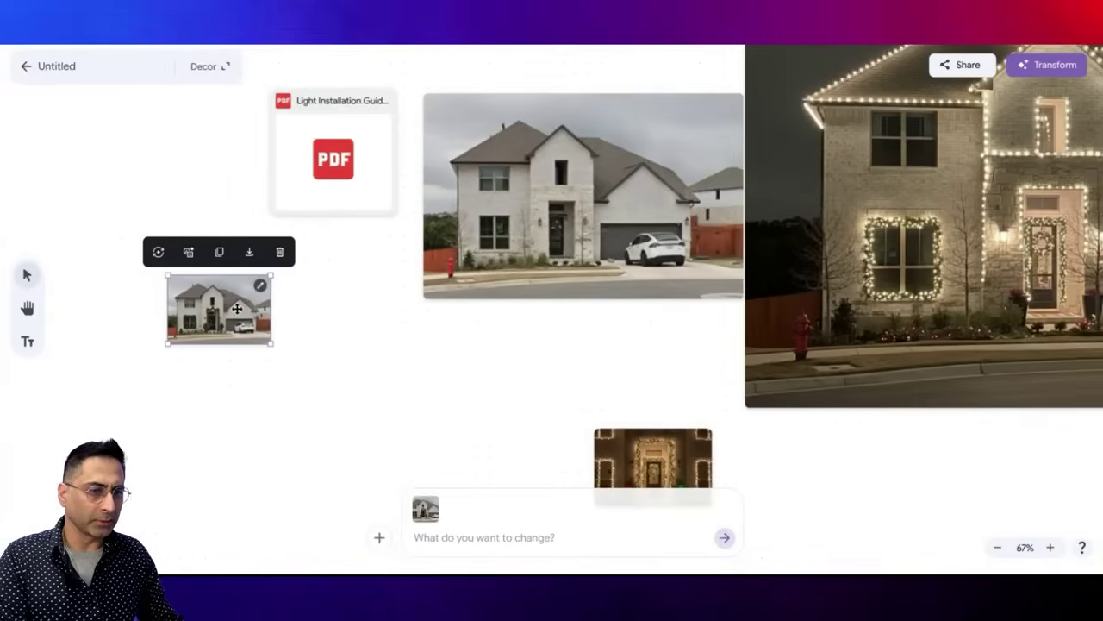
drag(653, 465, 403, 348)
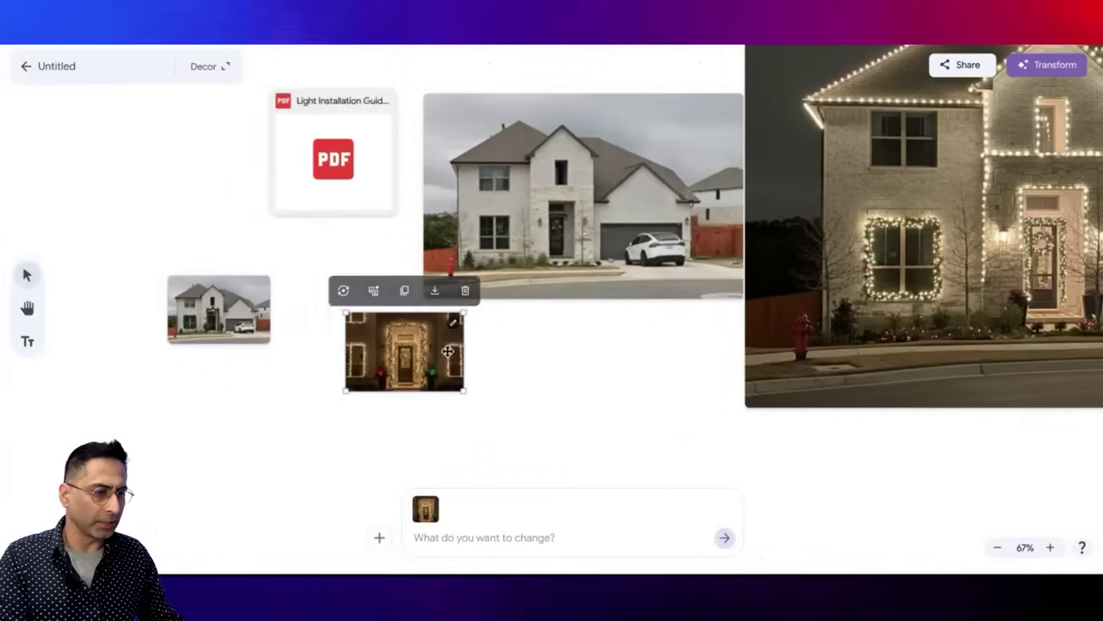
drag(465, 391, 642, 509)
scroll(517, 423, down, 2)
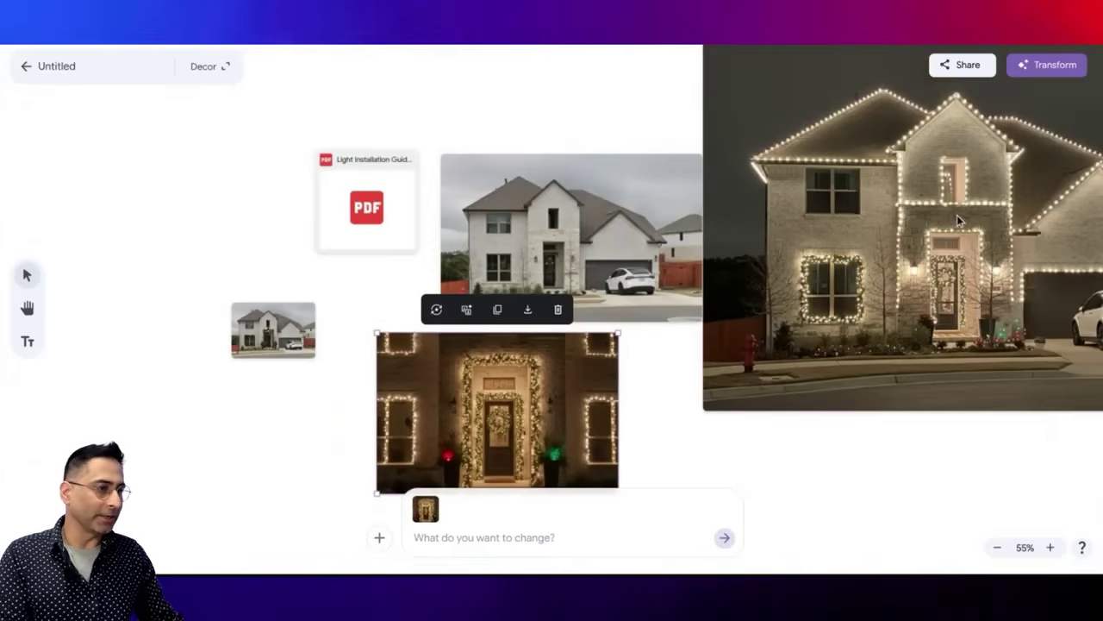
drag(543, 399, 282, 205)
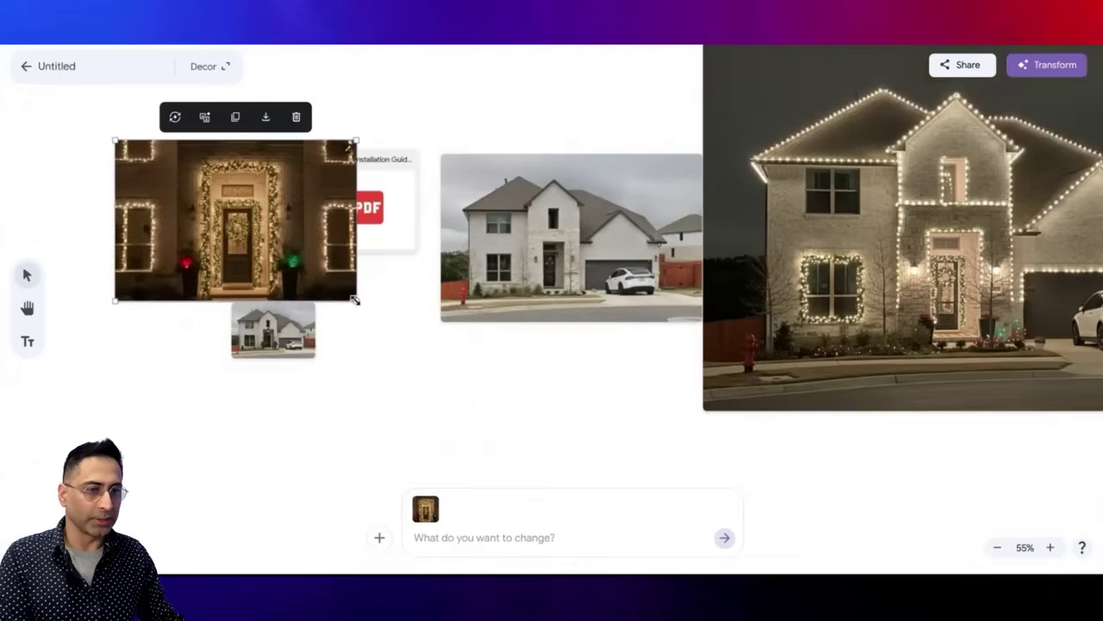
drag(353, 302, 333, 286)
drag(1094, 274, 705, 329)
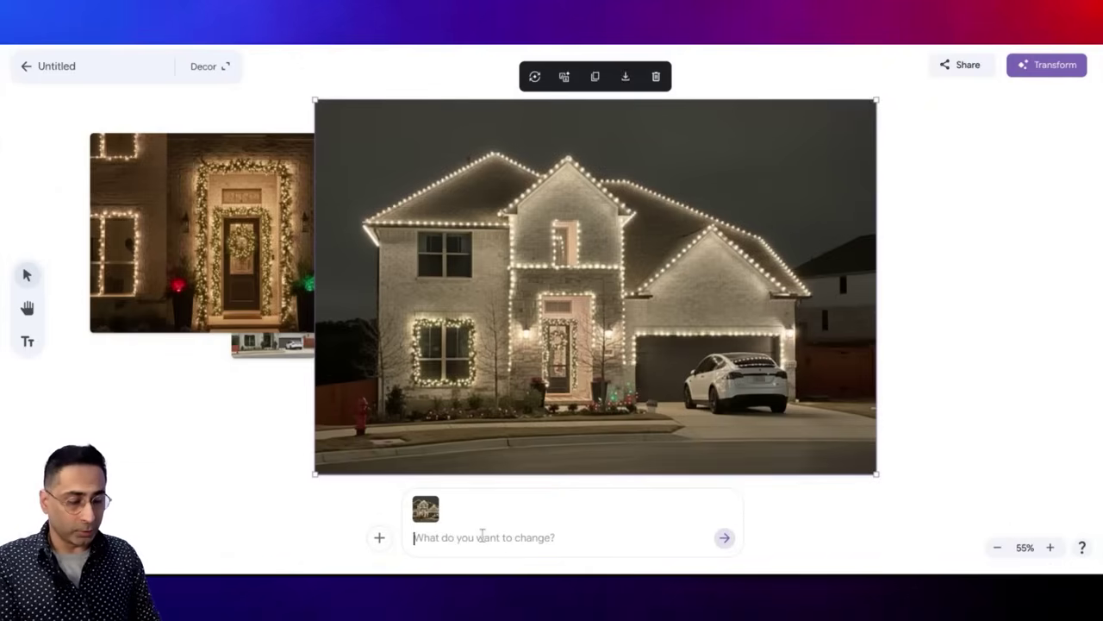
Request night-time variations of the lit house with a wreath above the garage.
text(Ad)
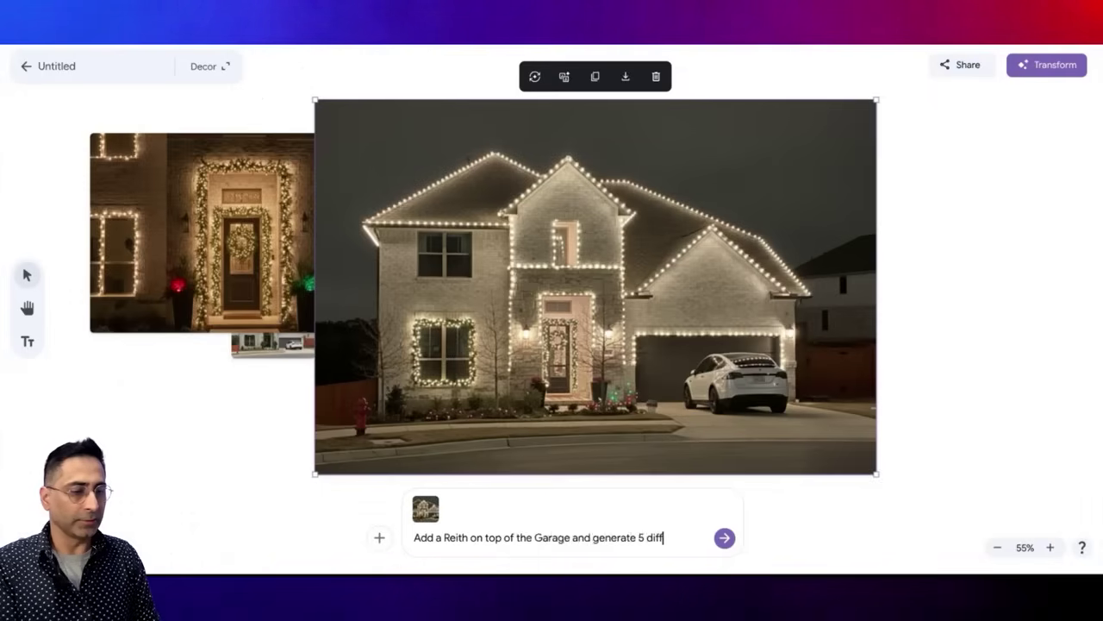
text(ersions if this in night)
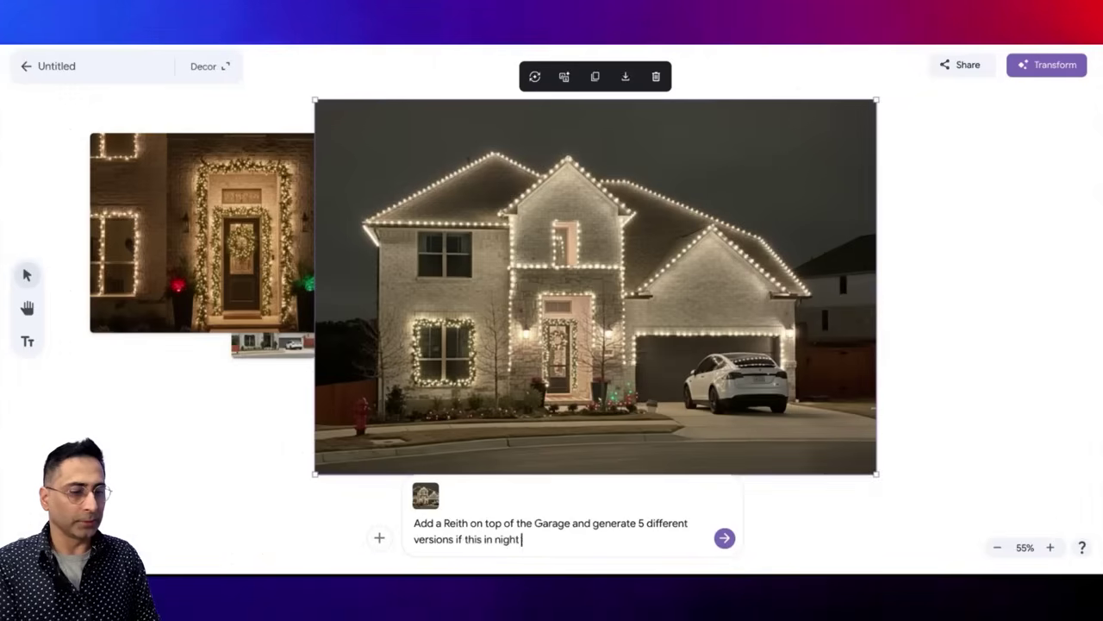
key(Return)
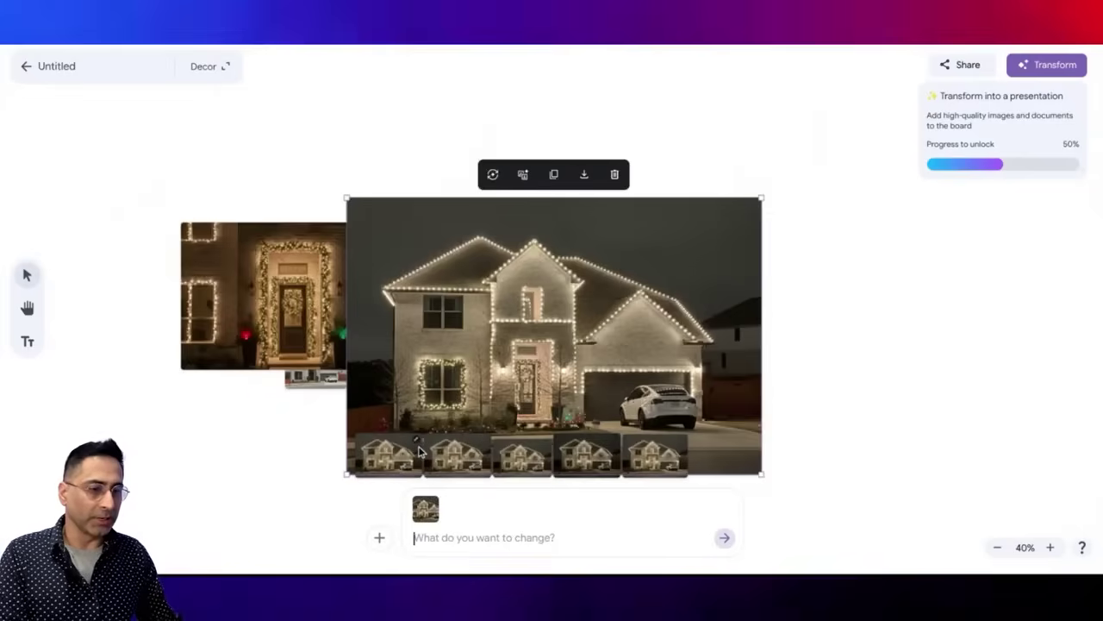
Shrink the main lit-house image to reveal its wreath variations.
scroll(457, 389, up, 5)
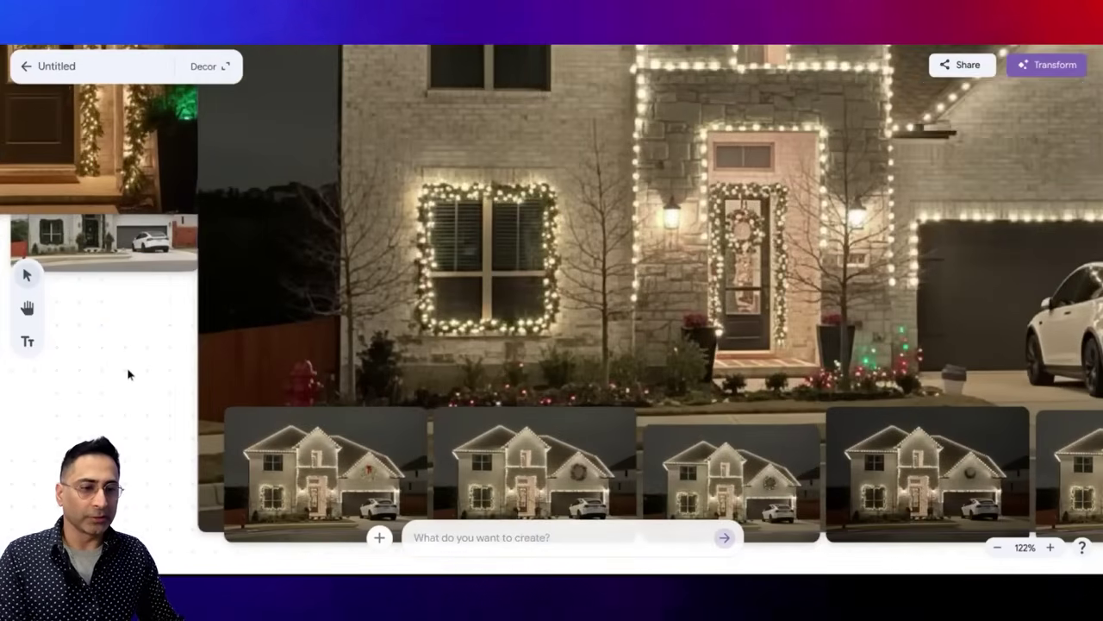
scroll(128, 375, down, 3)
drag(180, 491, 505, 271)
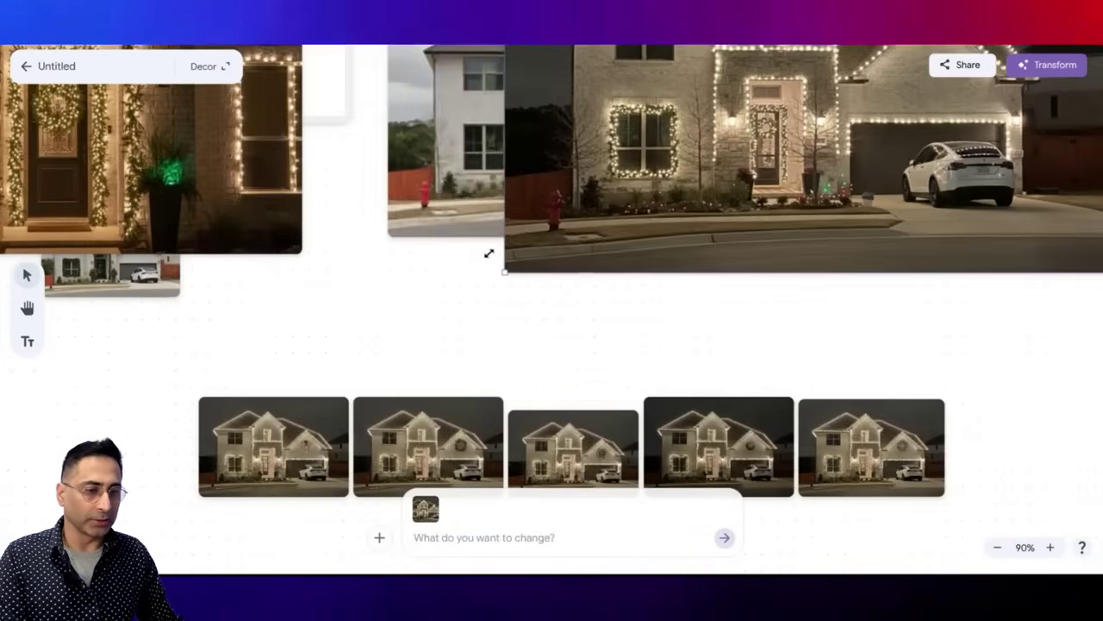
scroll(468, 451, down, 2)
scroll(479, 490, up, 1)
scroll(480, 490, up, 4)
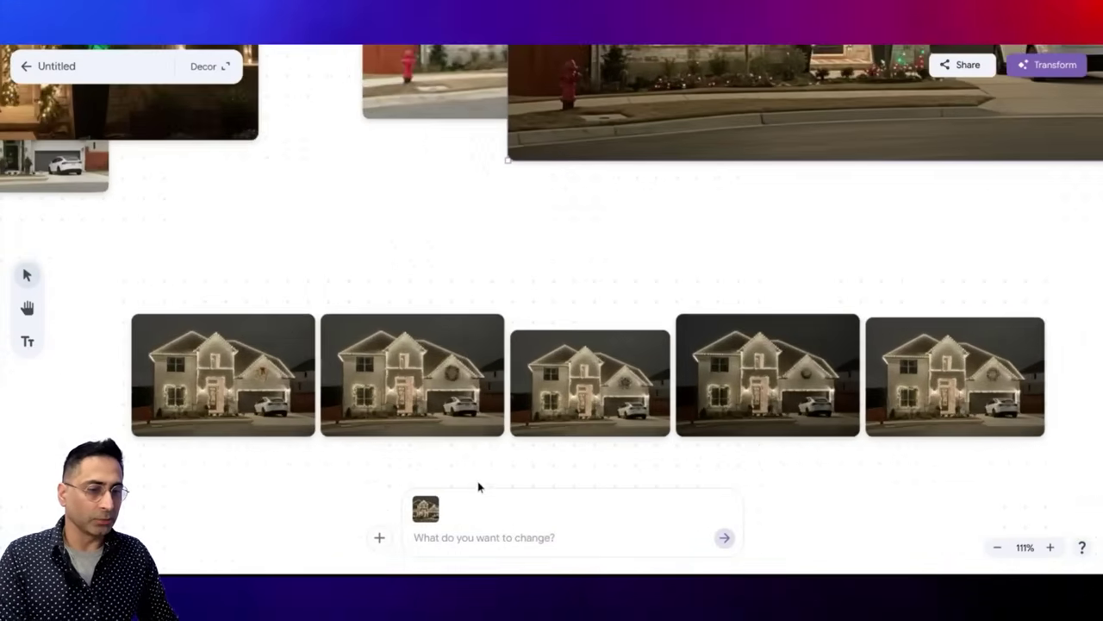
scroll(277, 465, down, 1)
Enlarge and reposition the second, fourth and right-hand wreath variations across the board.
click(190, 383)
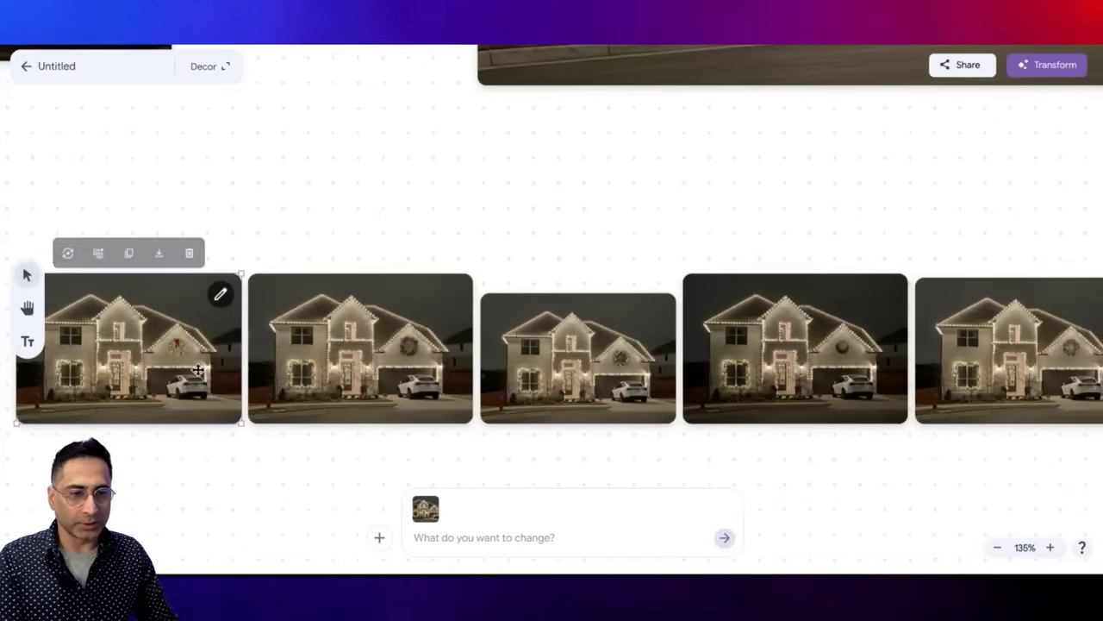
drag(245, 278, 647, 129)
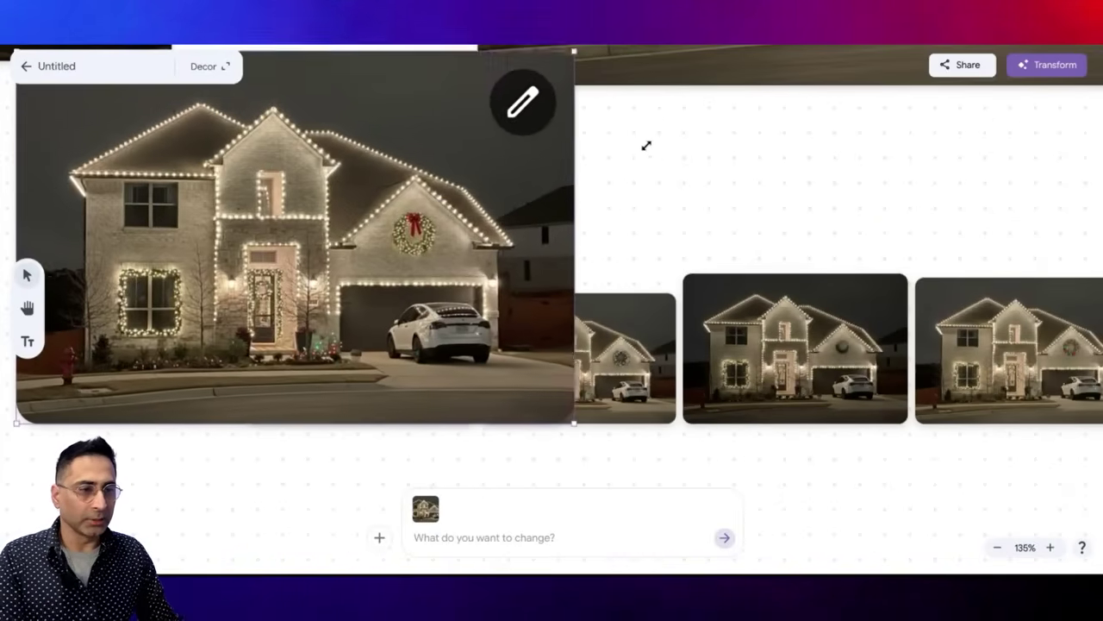
key(ctrl+z)
click(353, 284)
drag(475, 272, 432, 145)
click(744, 293)
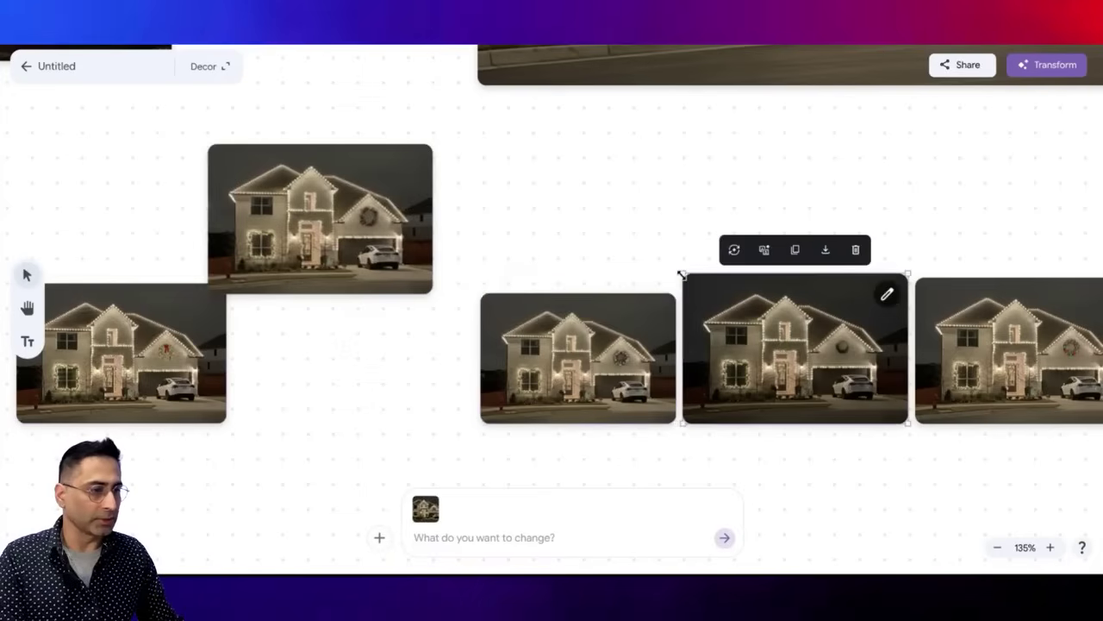
drag(683, 273, 395, 81)
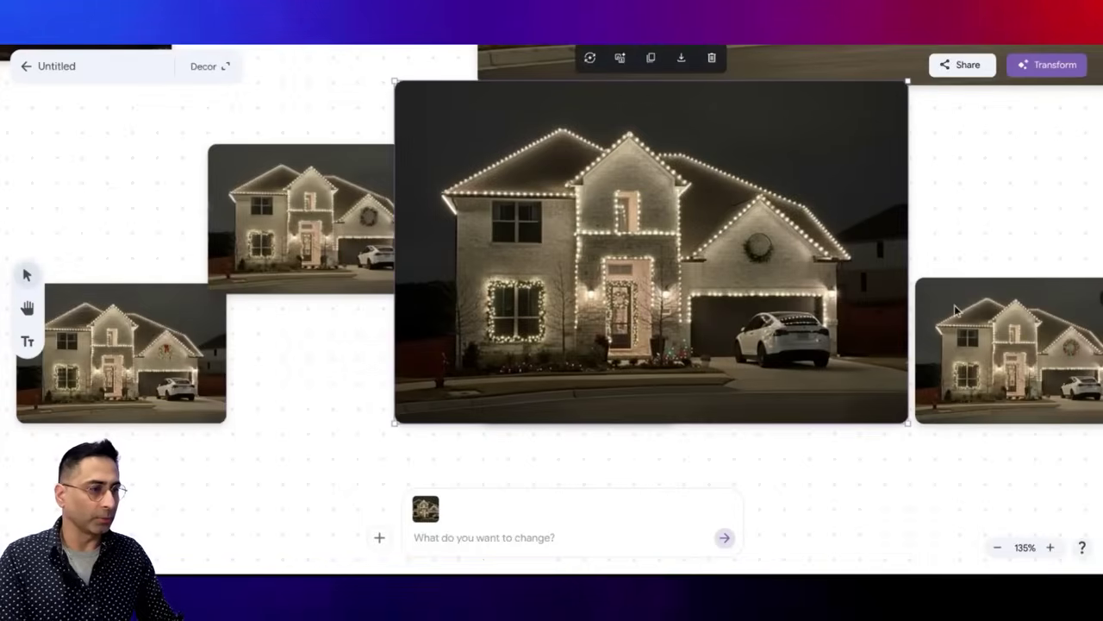
click(957, 311)
mouse_move(916, 278)
mouse_down()
mouse_move(580, 209)
mouse_move(552, 215)
mouse_up()
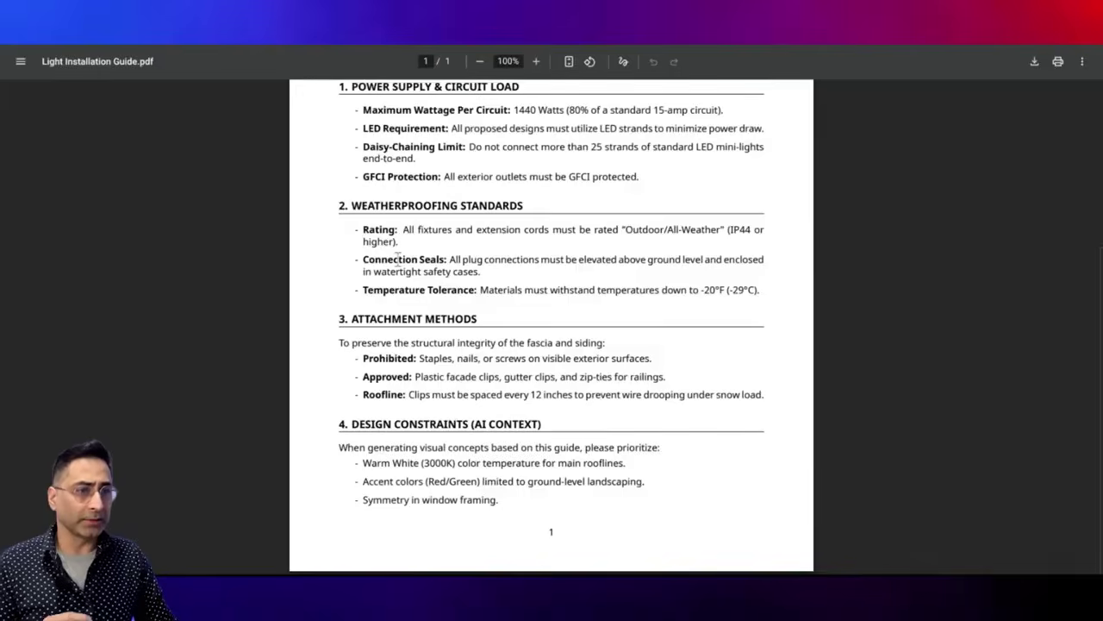
Return to the Decor board showing the enlarged wreath-lit house variation.
scroll(461, 197, up, 4)
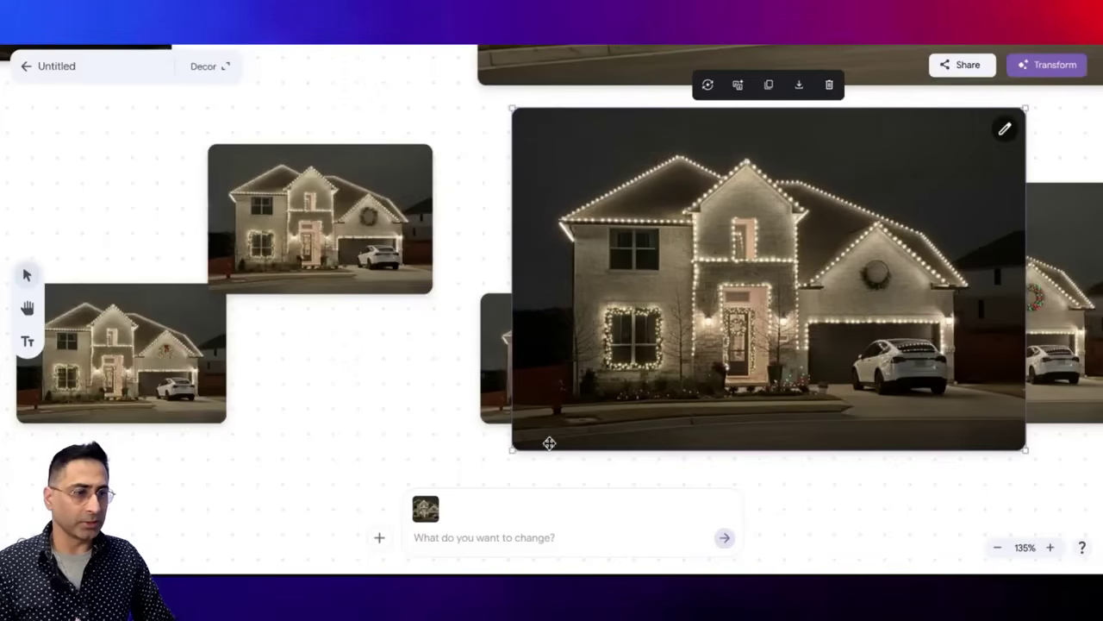
Shrink the house image and request images of all food items in the Holiday Party Menu PDF.
drag(511, 452, 695, 328)
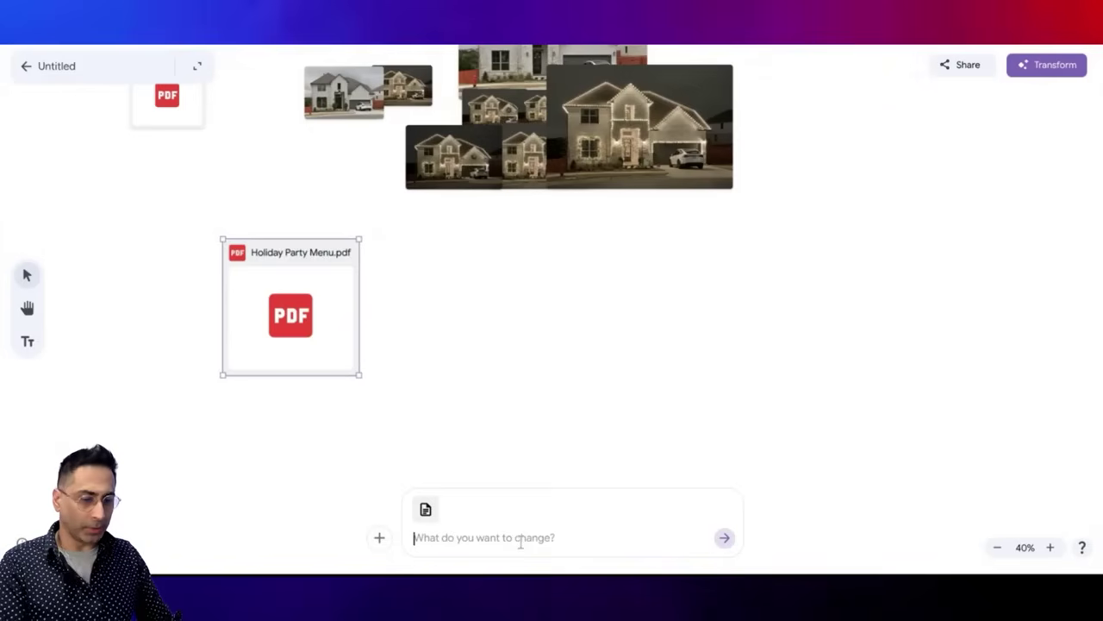
text(create images of food items listed in the menu)
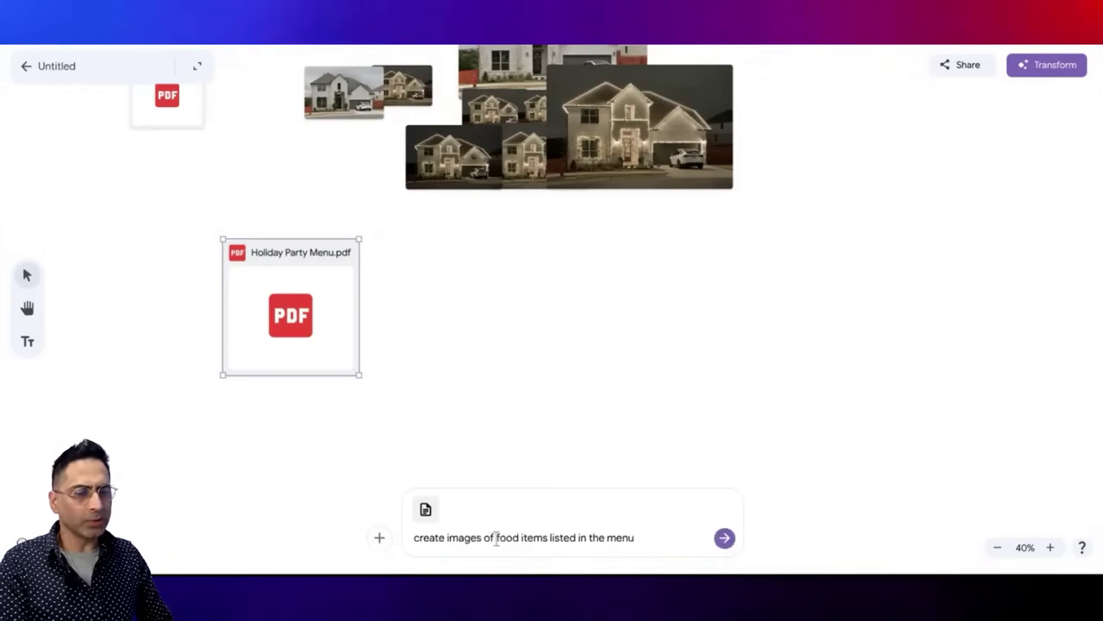
text(all the)
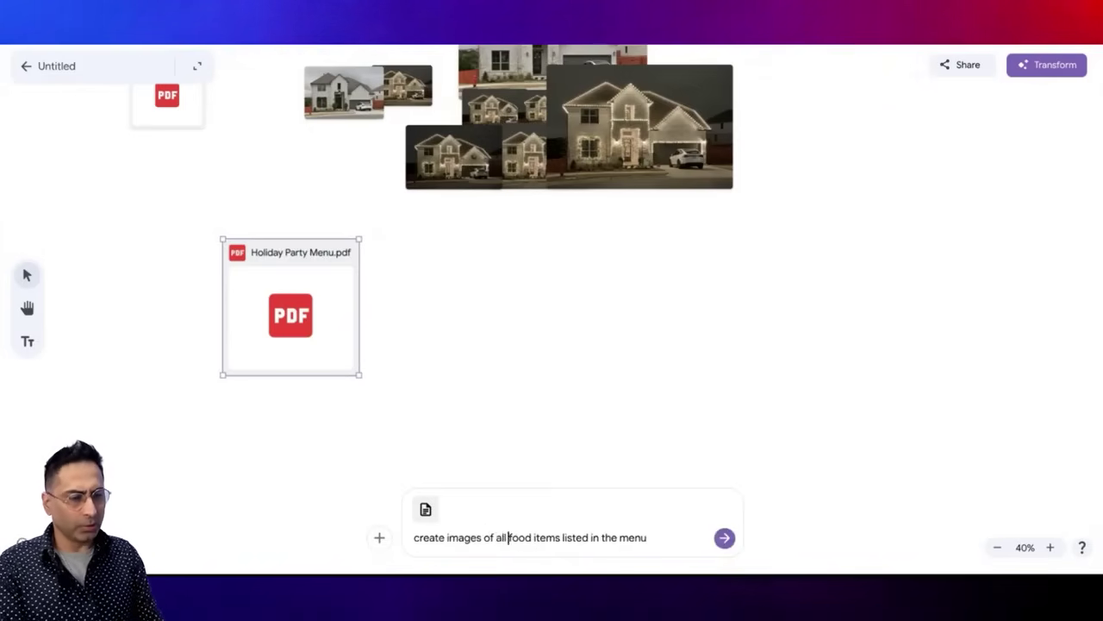
key(Return)
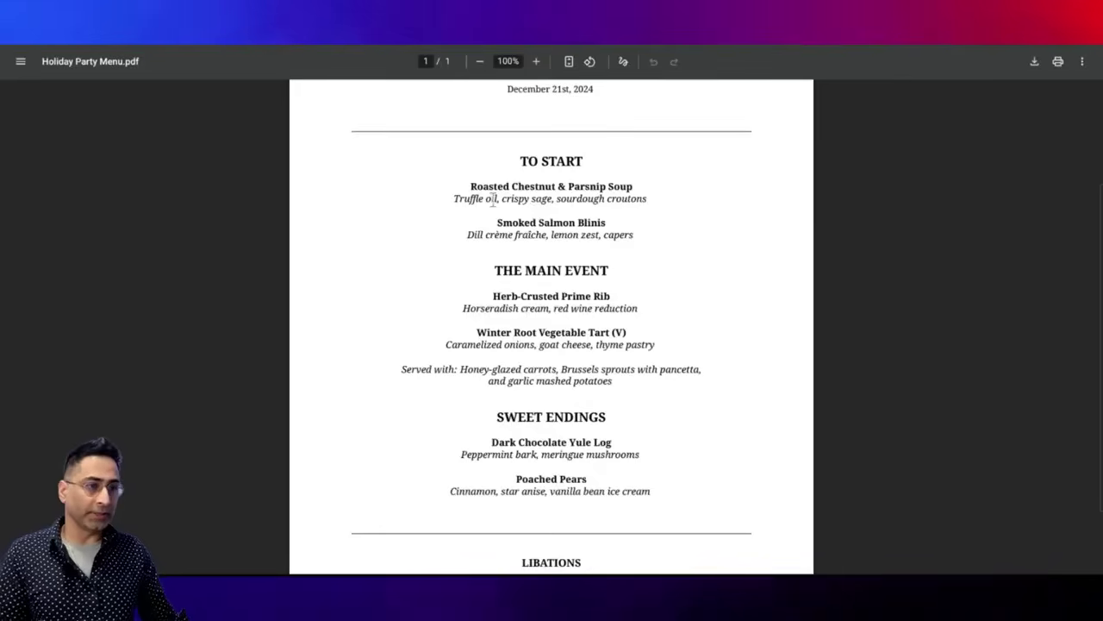
scroll(471, 207, down, 2)
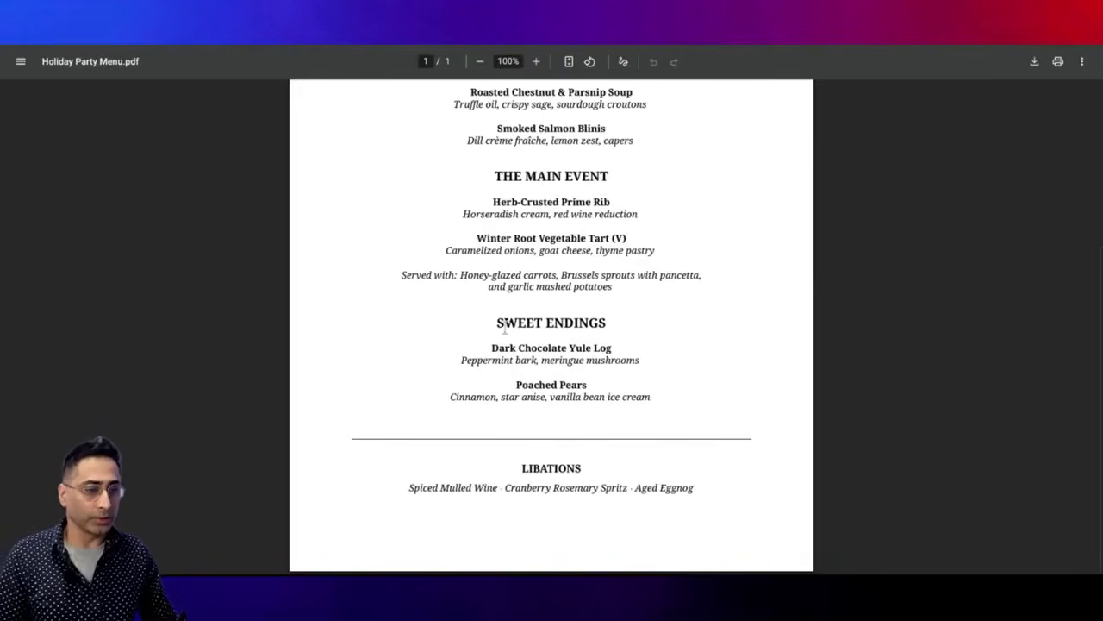
scroll(334, 213, up, 1)
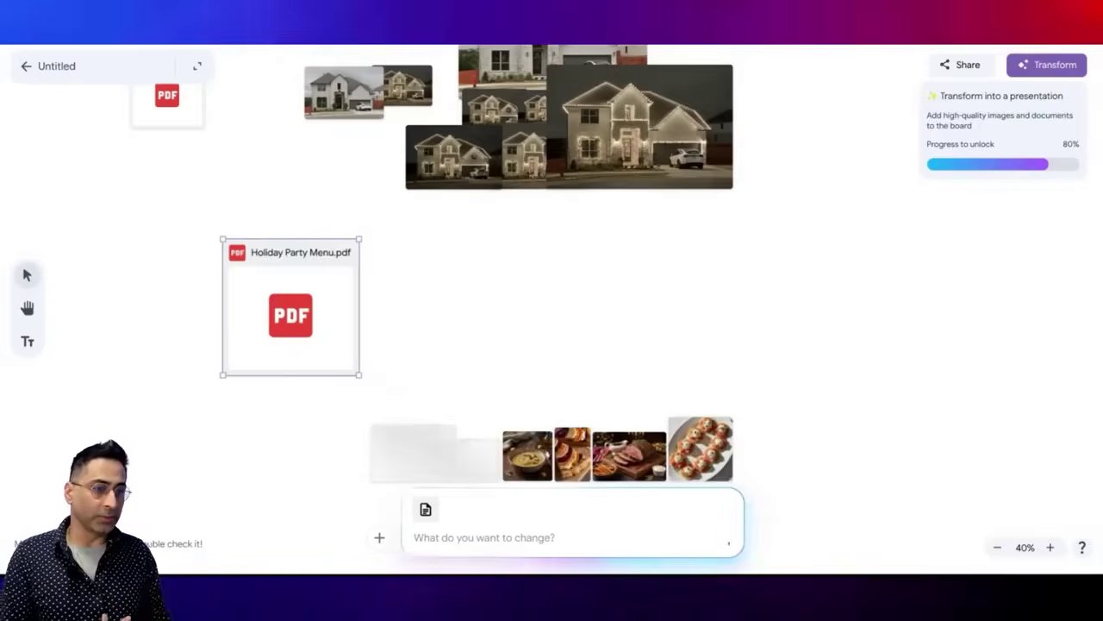
Clear the selection so the six generated menu food images settle onto the board.
click(414, 402)
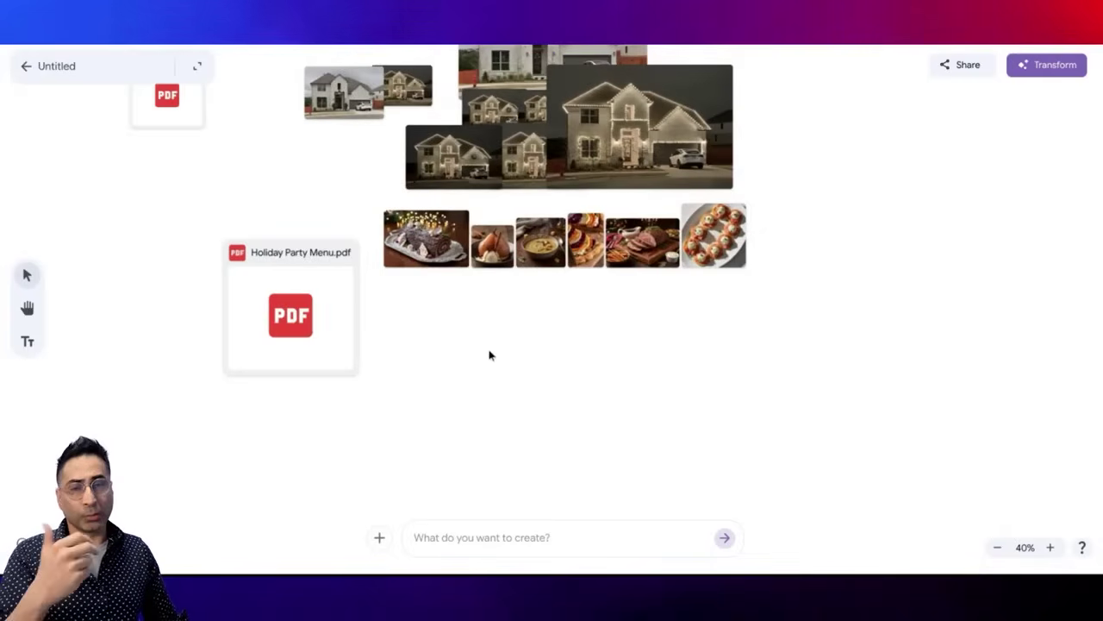
Take a webcam snapshot of the presenter and add it below the food images.
click(381, 538)
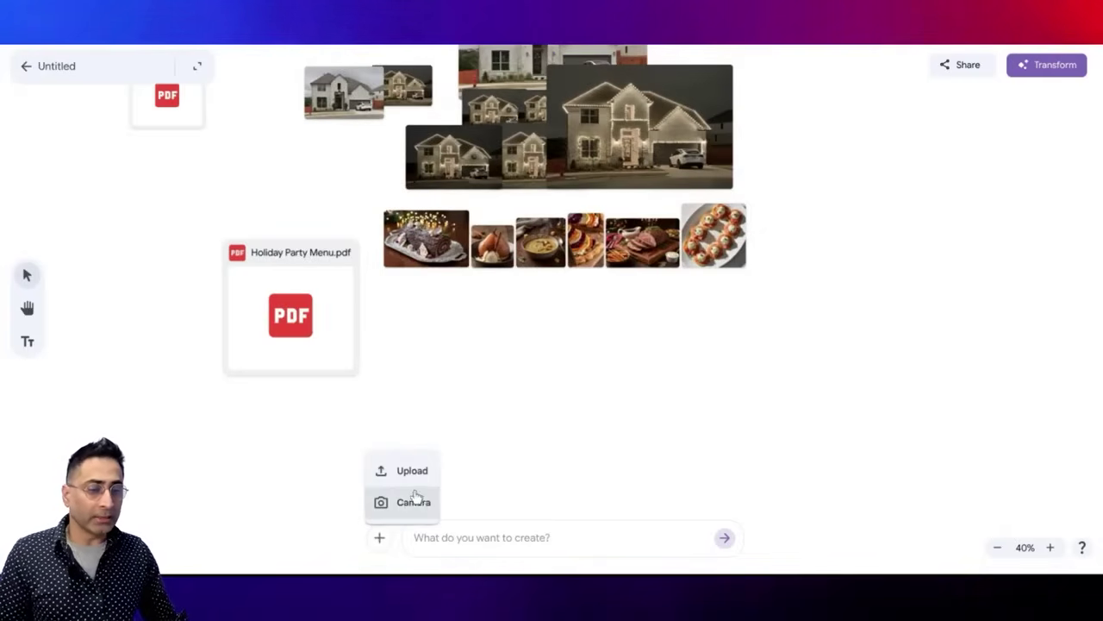
click(418, 502)
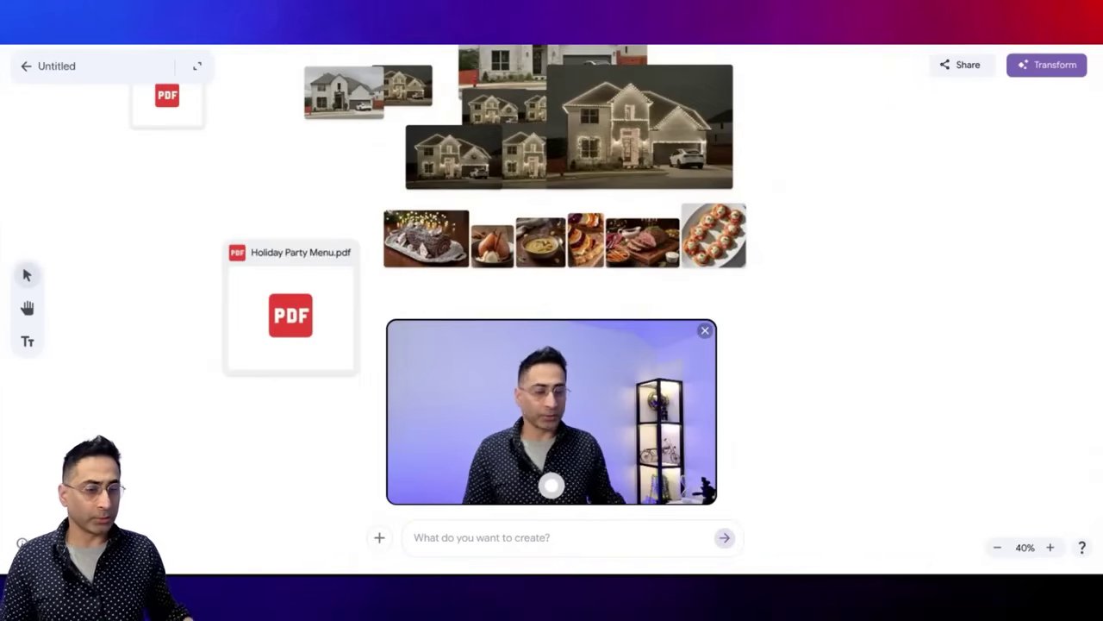
click(559, 493)
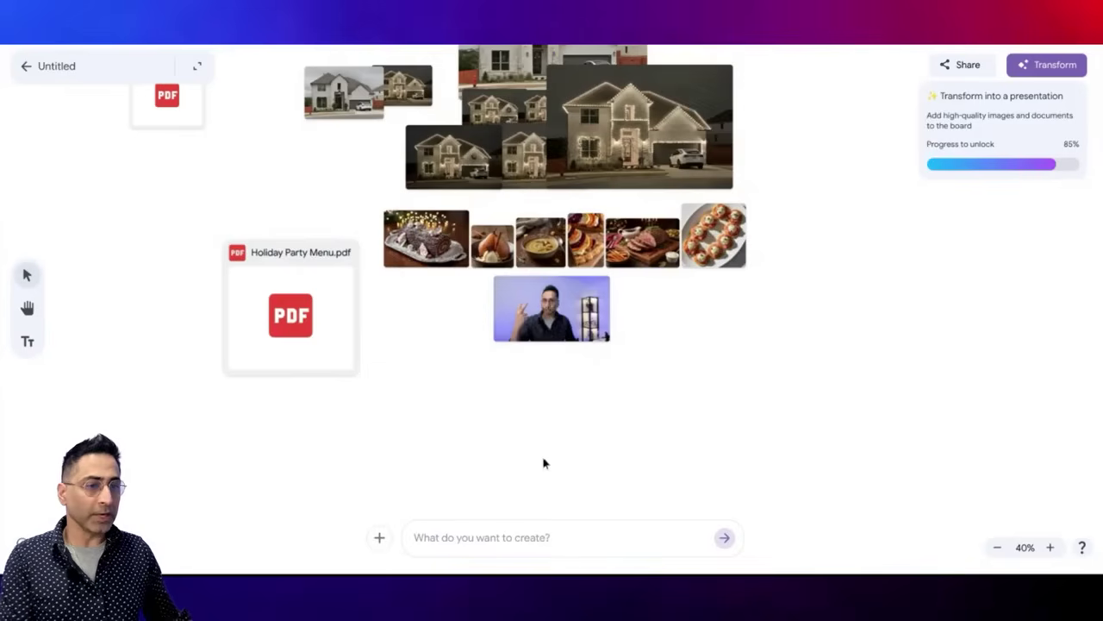
Edit the presenter photo with the prompt 'dress the man in festive attire'.
click(545, 334)
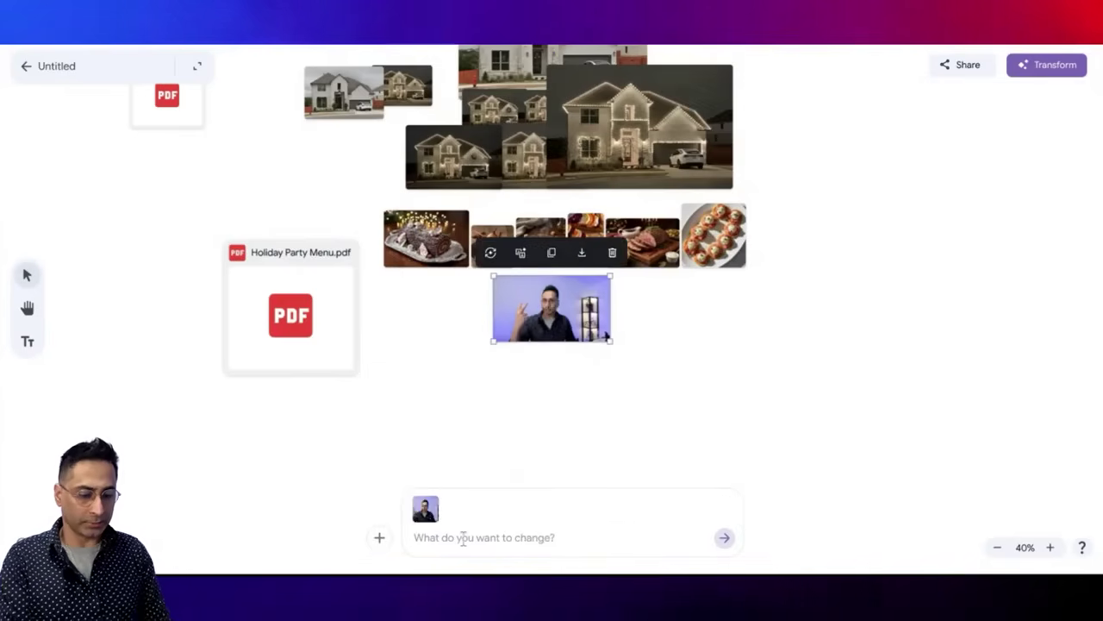
click(463, 539)
text(dress the man in)
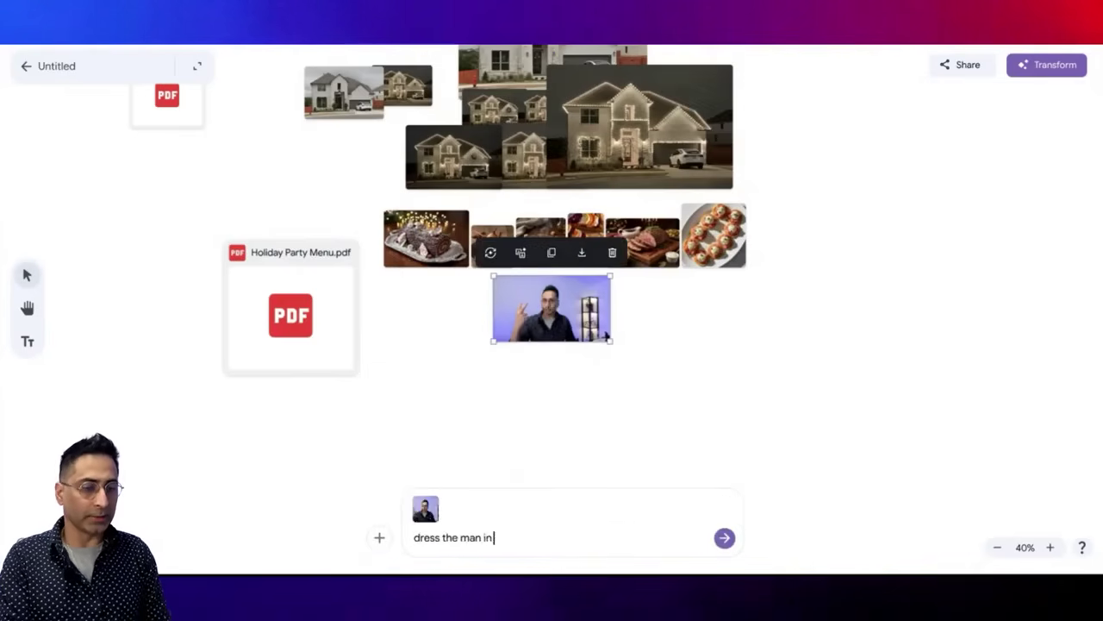
text( festive at)
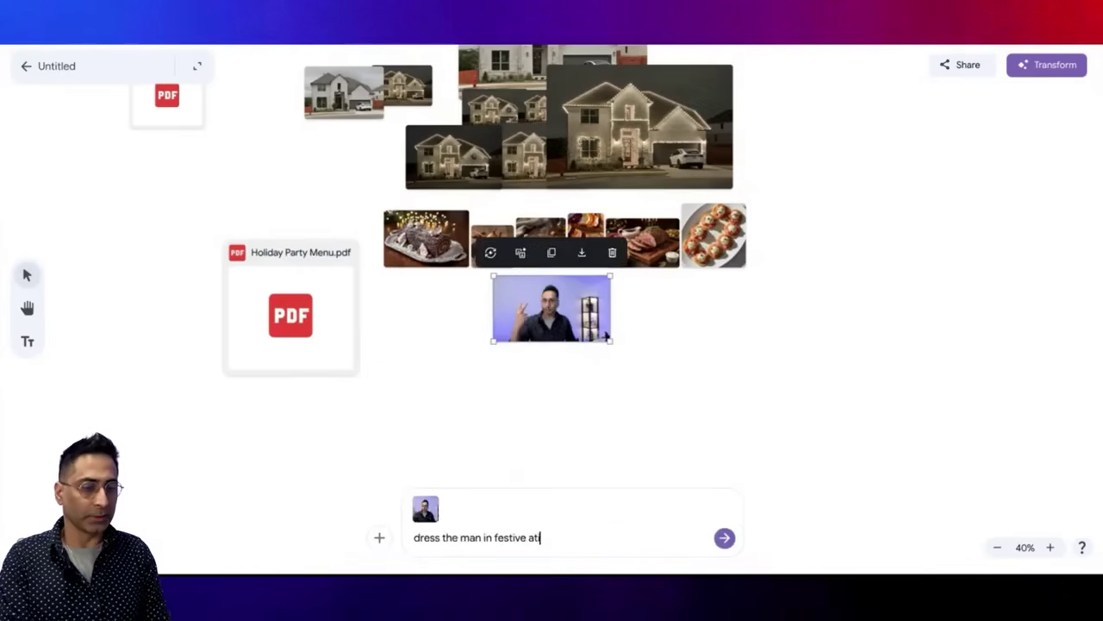
text(tire)
key(Return)
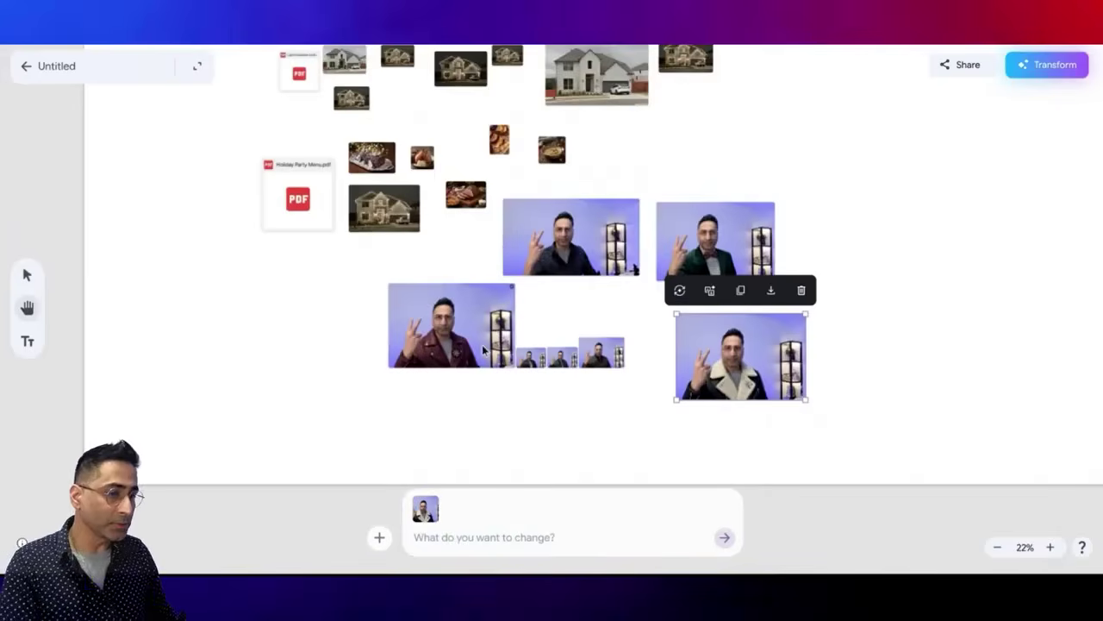
Enlarge the maroon-jacket version and move it to the left.
click(423, 336)
drag(386, 284, 320, 237)
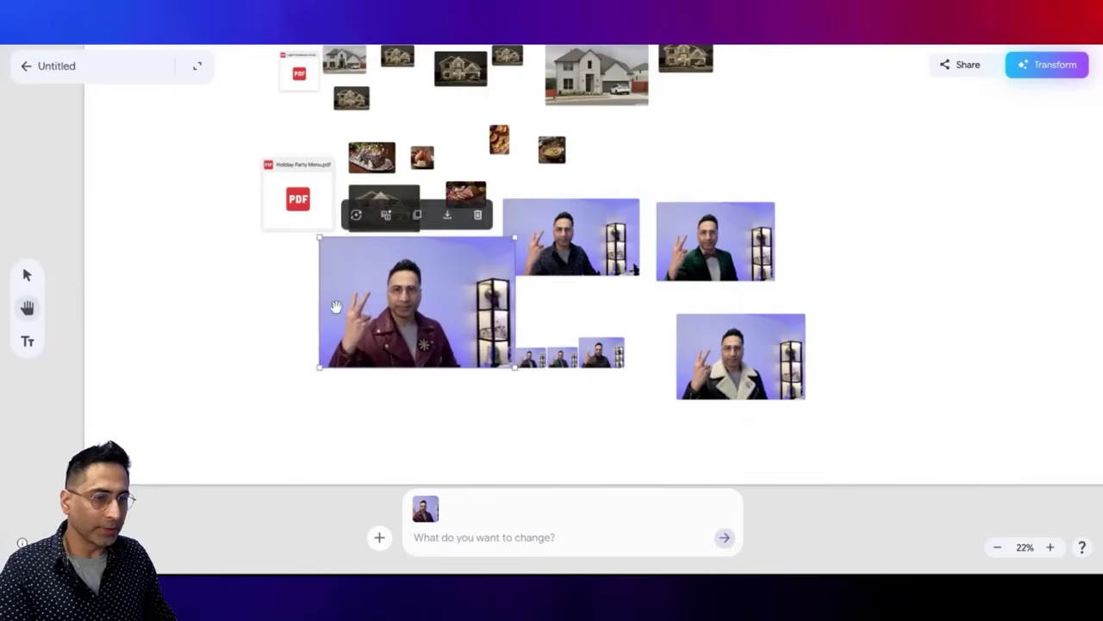
drag(340, 306, 216, 306)
drag(381, 372, 468, 429)
Enlarge the green-jacket image at upper right and the beige-collar image at lower right.
drag(567, 268, 484, 205)
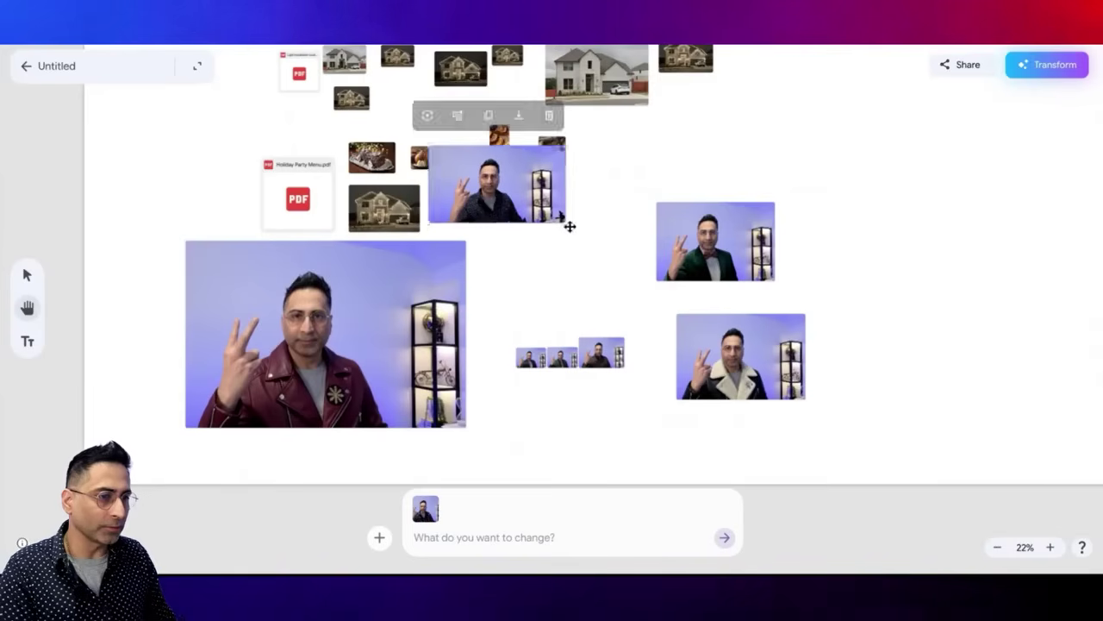
key(ctrl+z)
key(ctrl+z)
key(ctrl+z)
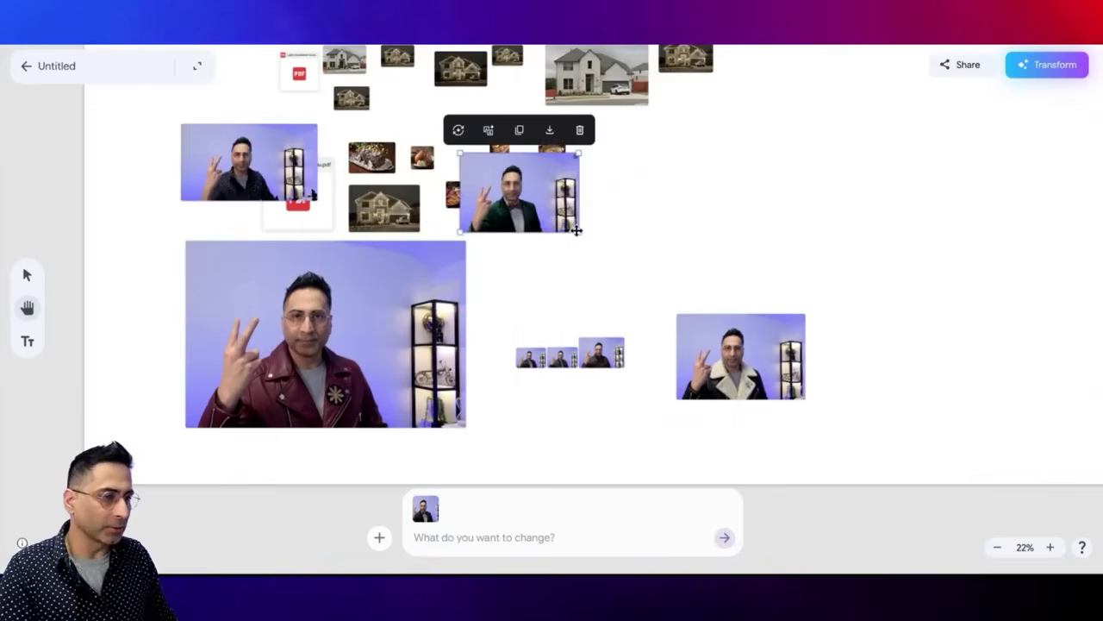
drag(577, 230, 763, 321)
drag(690, 259, 888, 199)
drag(742, 378, 488, 209)
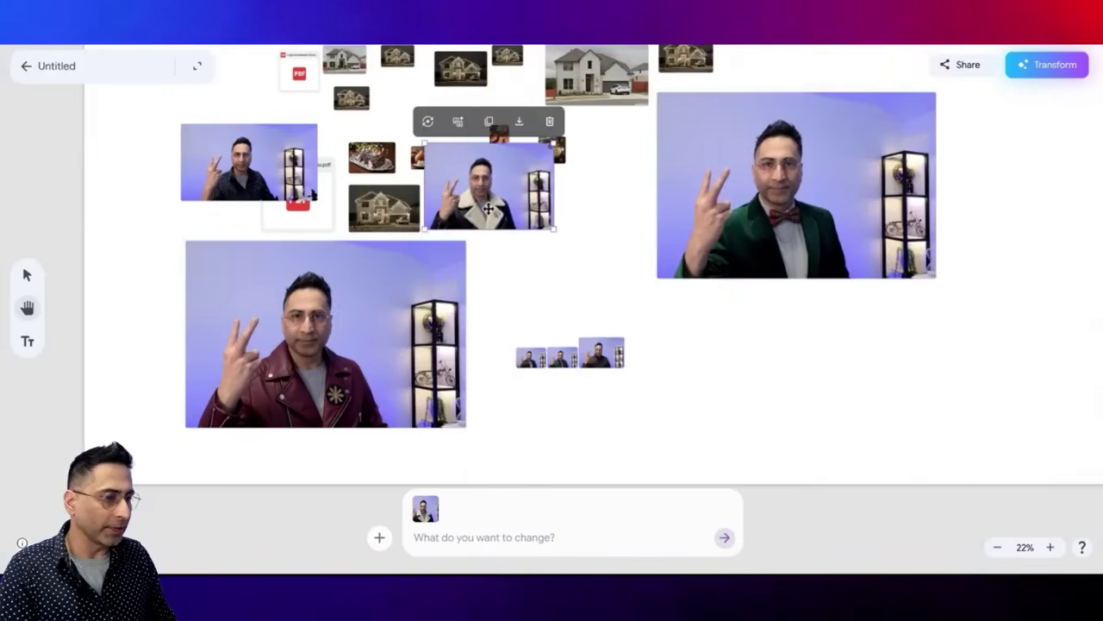
drag(556, 230, 690, 333)
drag(655, 293, 924, 406)
Zoom the board to 23% and place the maroon-jacket image at the lower left.
drag(468, 276, 720, 163)
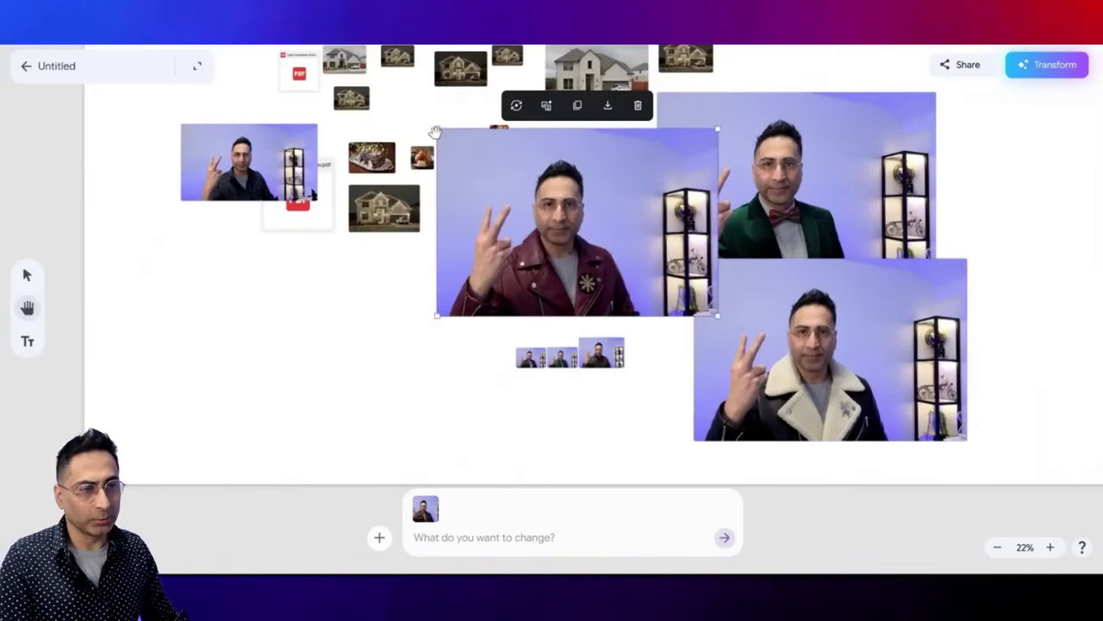
scroll(413, 263, down, 2)
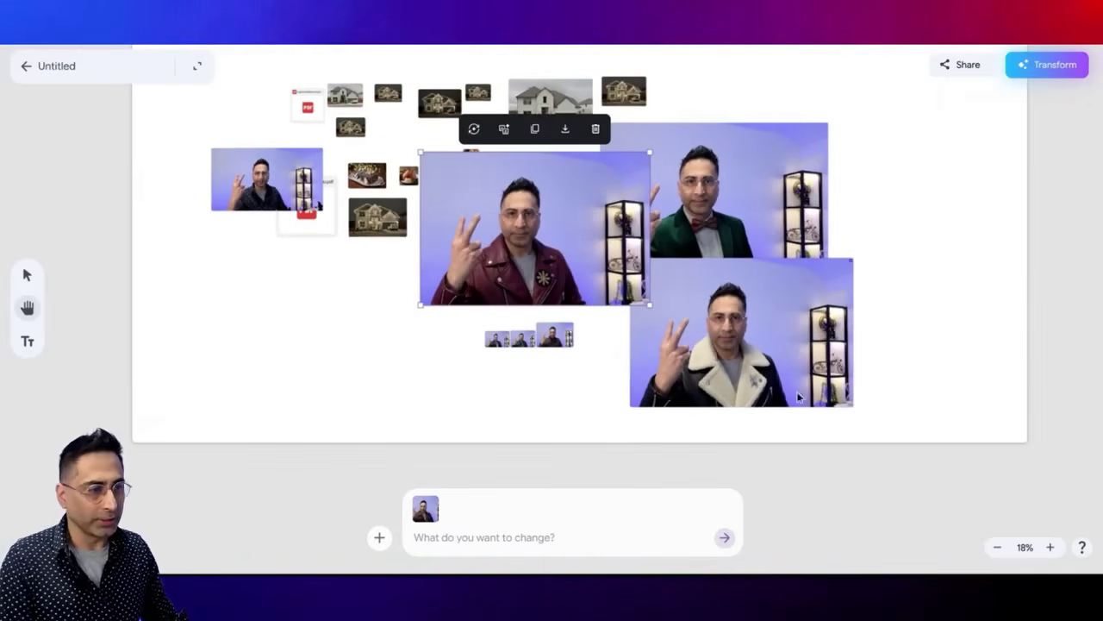
click(1025, 546)
click(1022, 328)
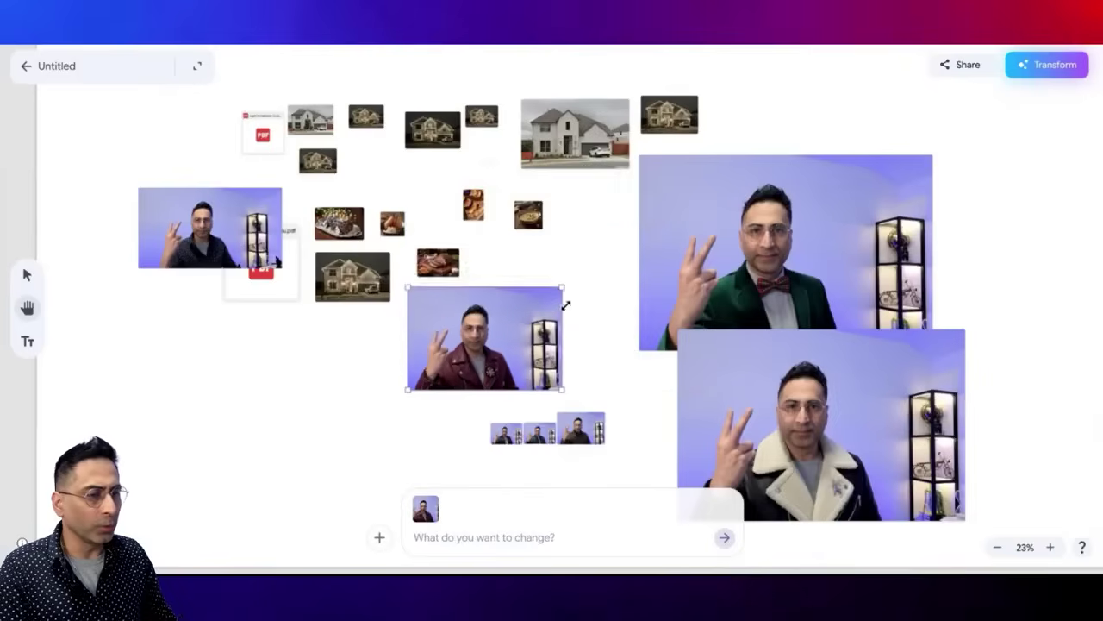
drag(511, 317, 343, 387)
click(529, 313)
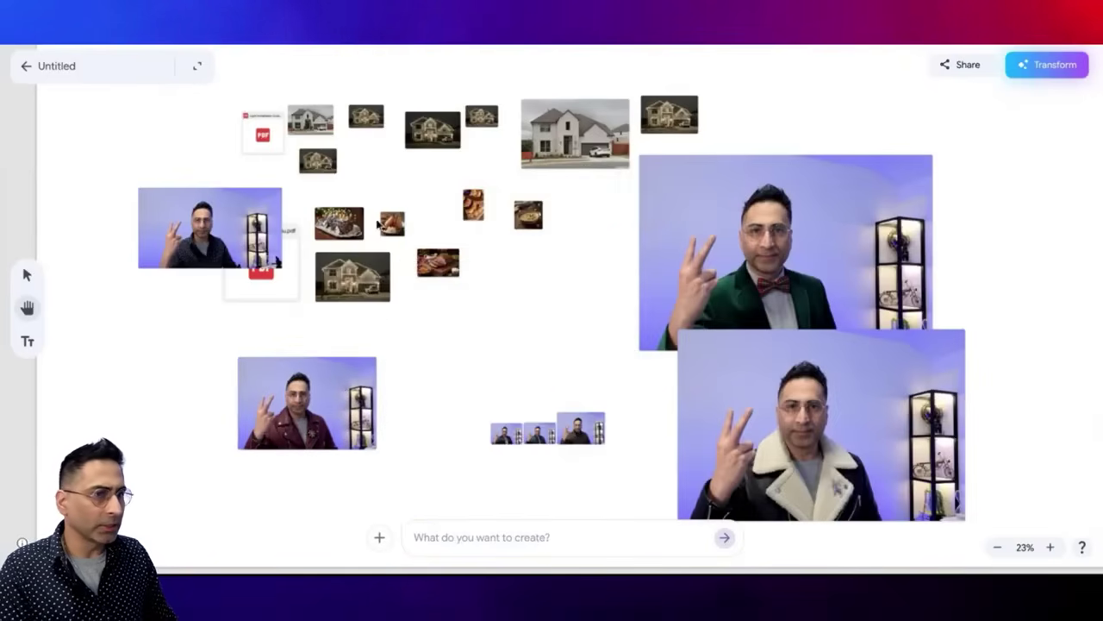
scroll(376, 222, up, 2)
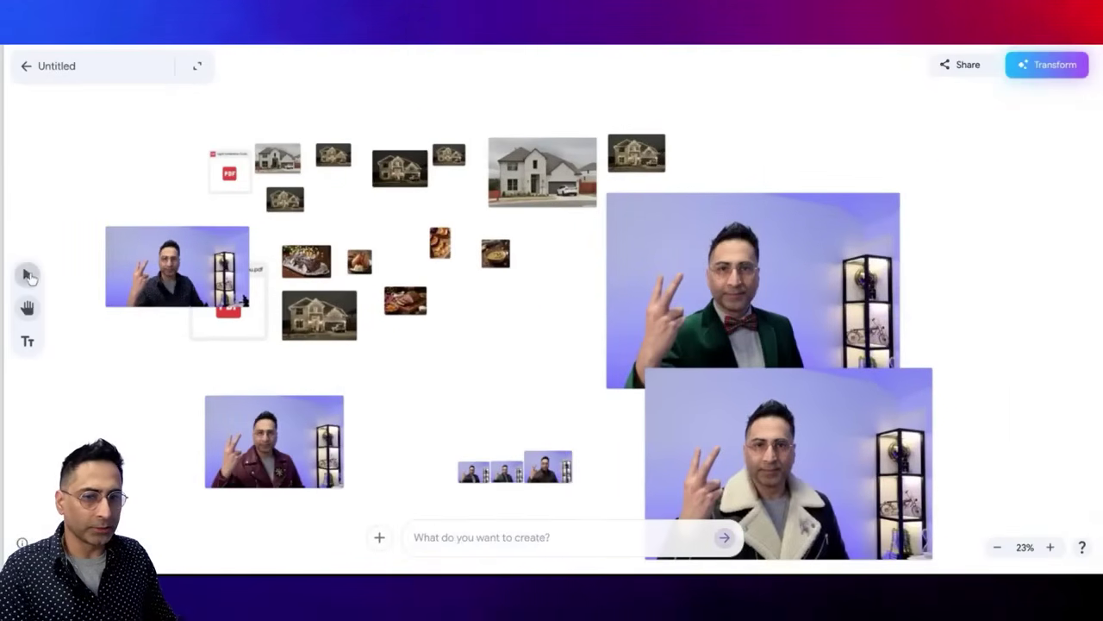
Turn the whole board into a presentation with story 'Create a presentation on the upcoming holiday party with food, lighting and me as a host'.
drag(100, 119, 936, 564)
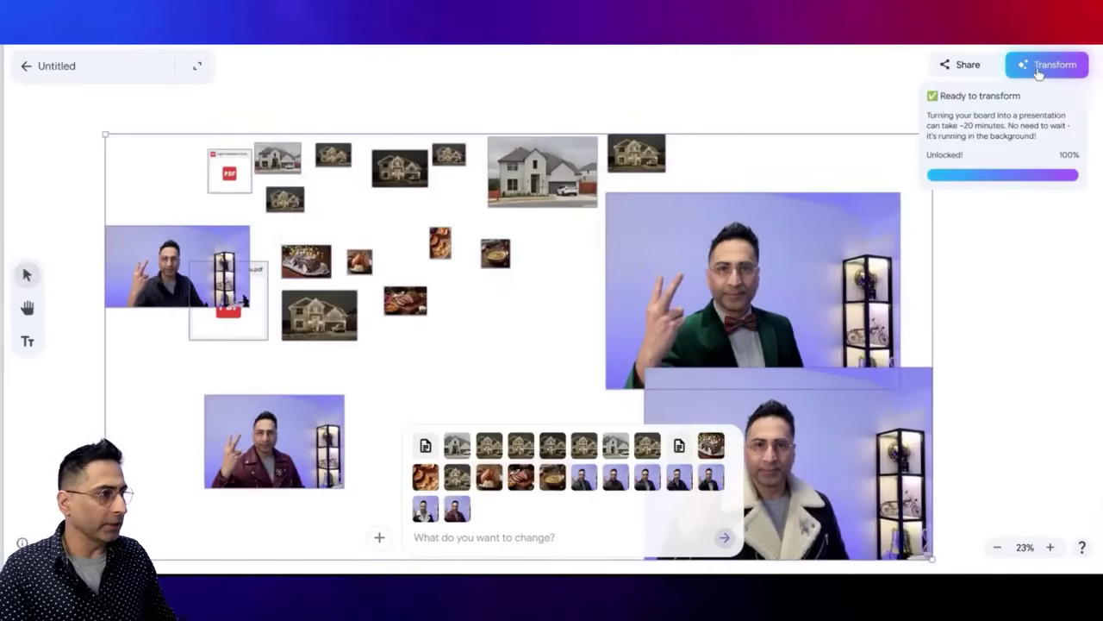
click(1039, 73)
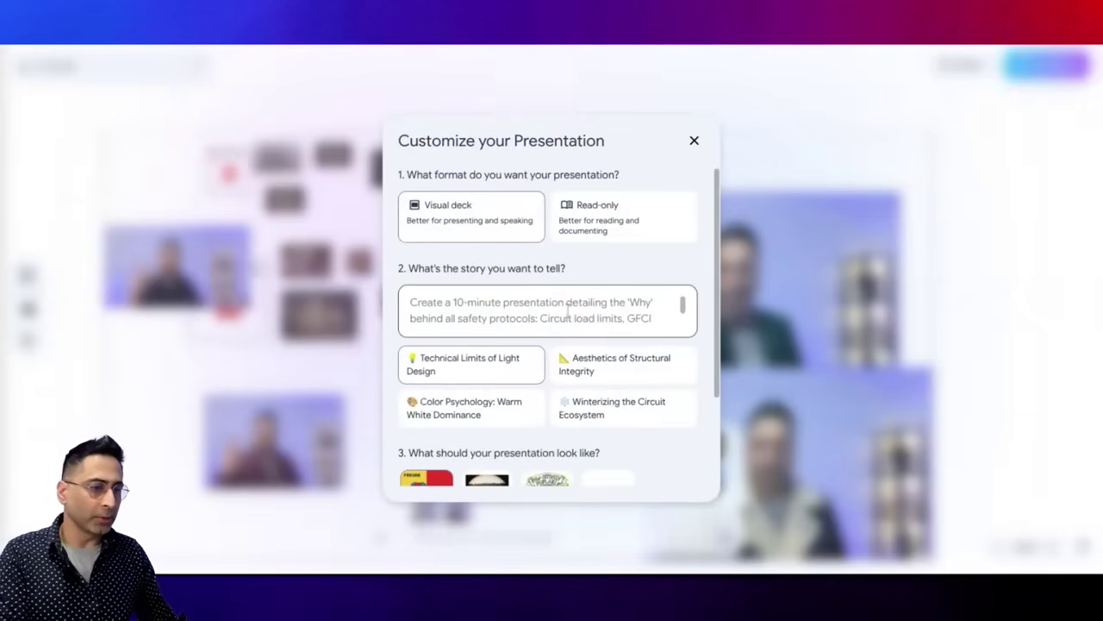
click(541, 318)
text(creatCircuit load limits, GFCI)
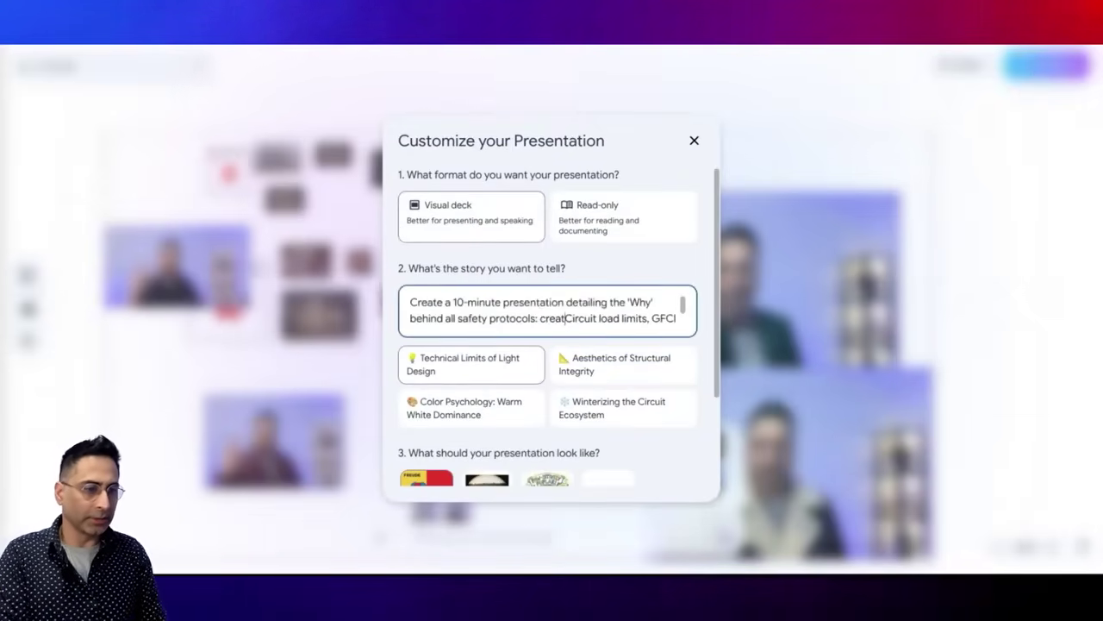
key(ctrl+a)
text(Create a present)
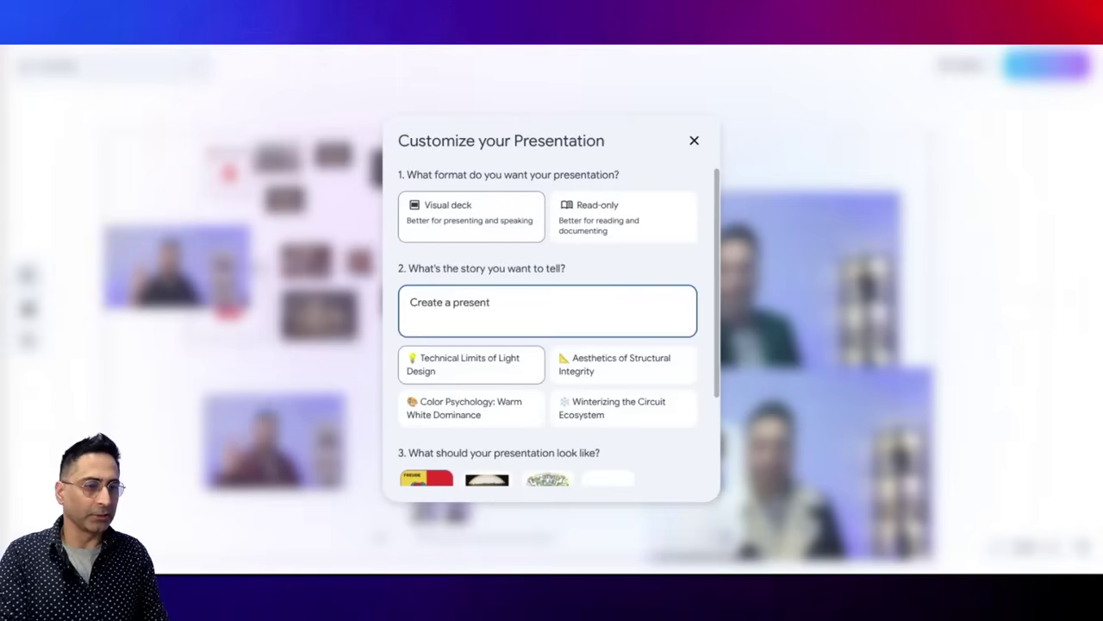
text(ation on the upcomin)
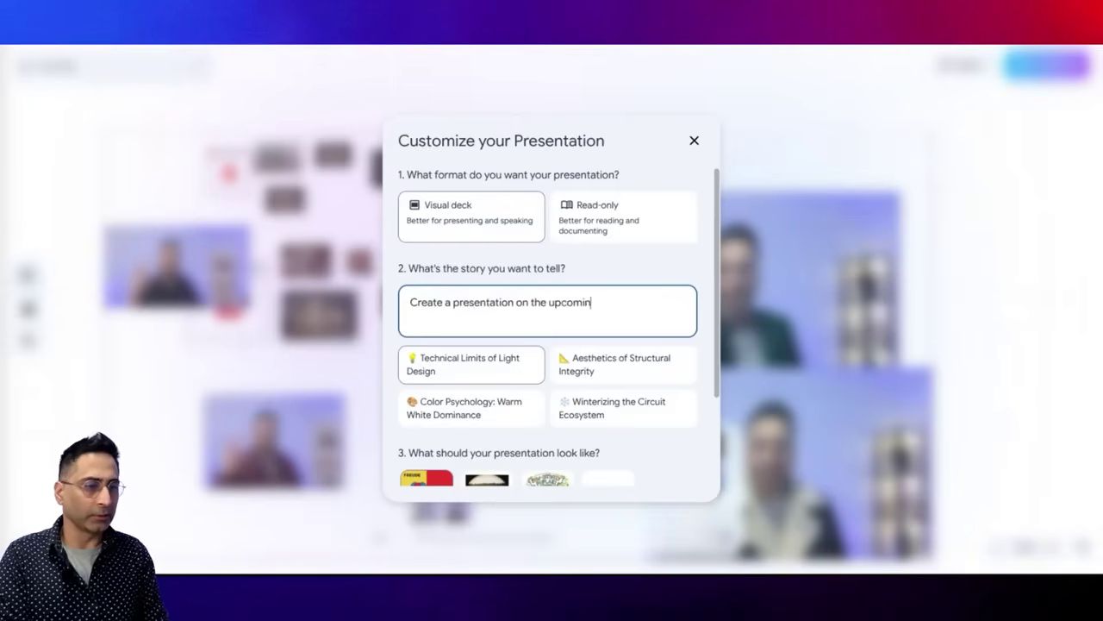
text(g holiday part)
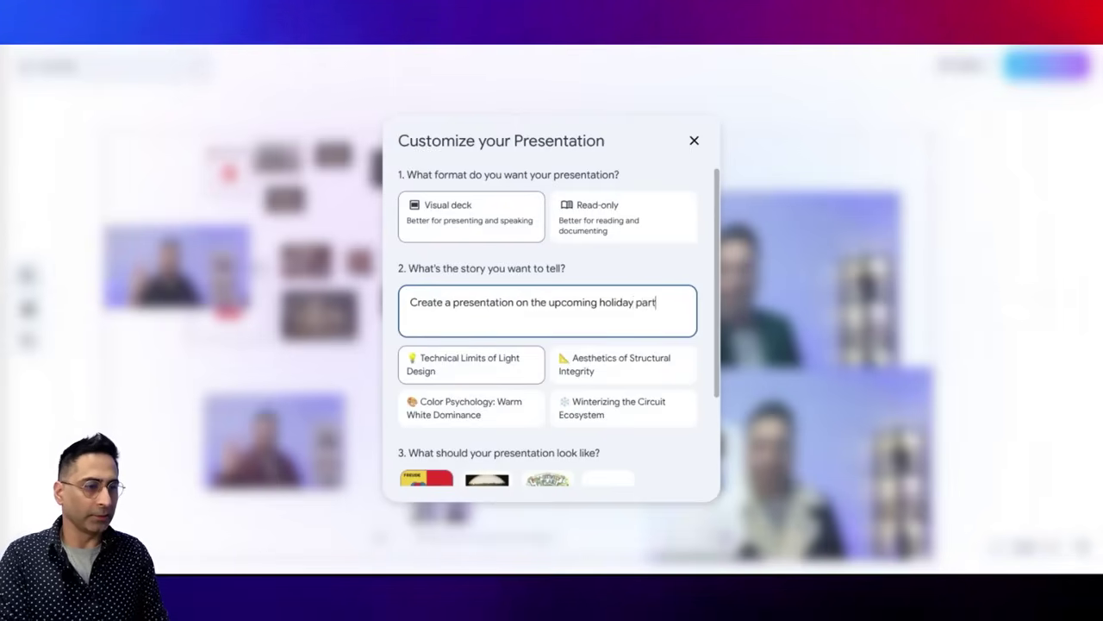
text(y with good,)
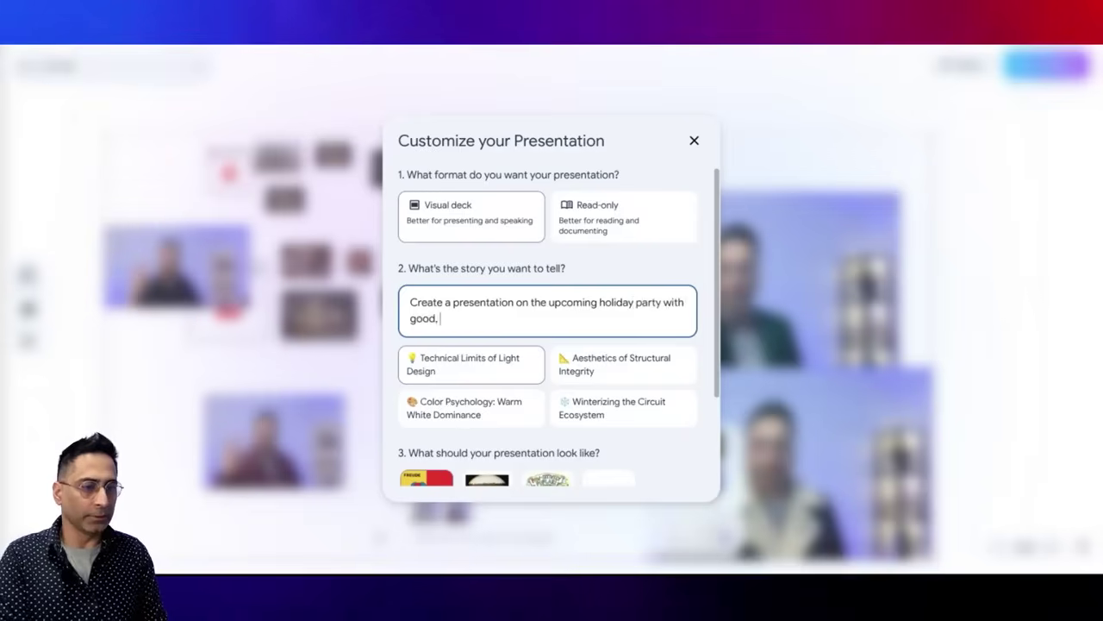
key(BackSpace)
key(BackSpace)
key(BackSpace)
key(BackSpace)
key(BackSpace)
key(BackSpace)
text(food, lighting and)
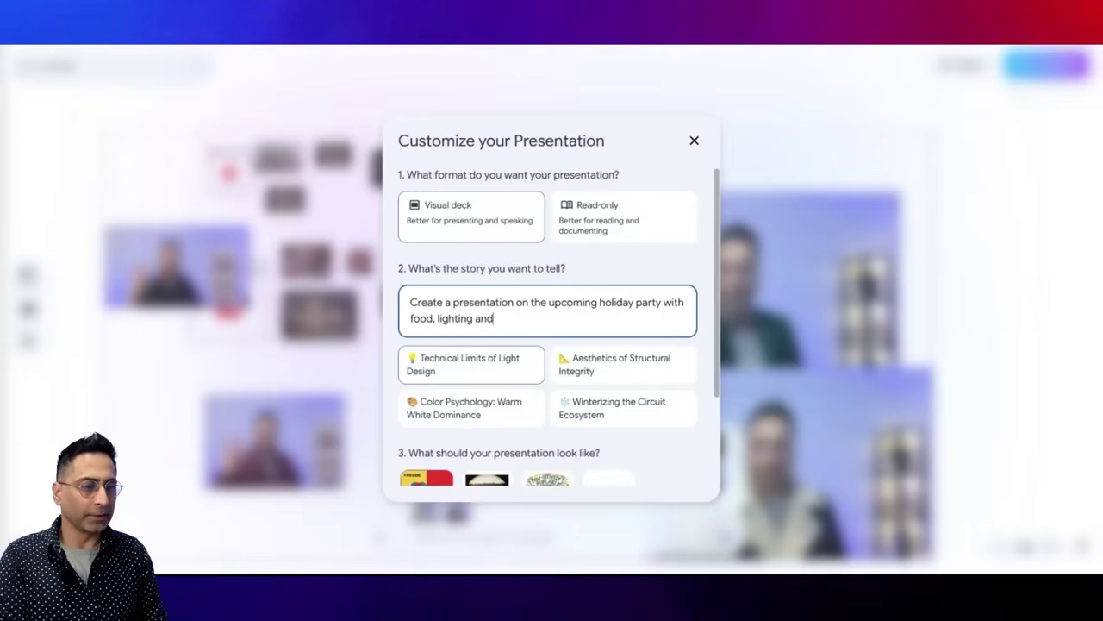
text( me as a host)
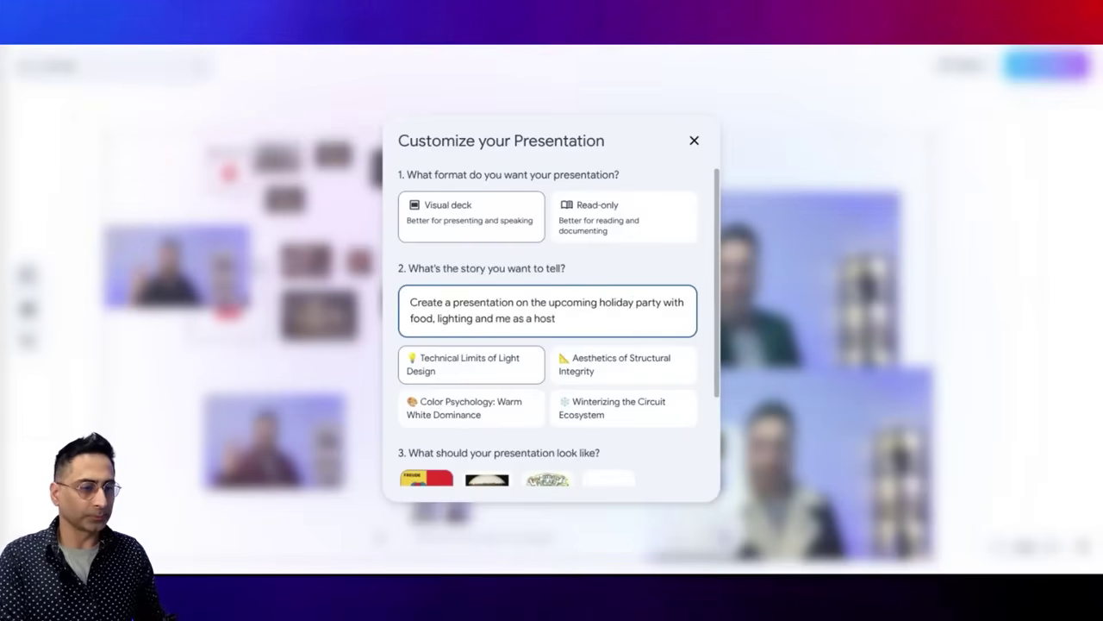
scroll(527, 320, down, 3)
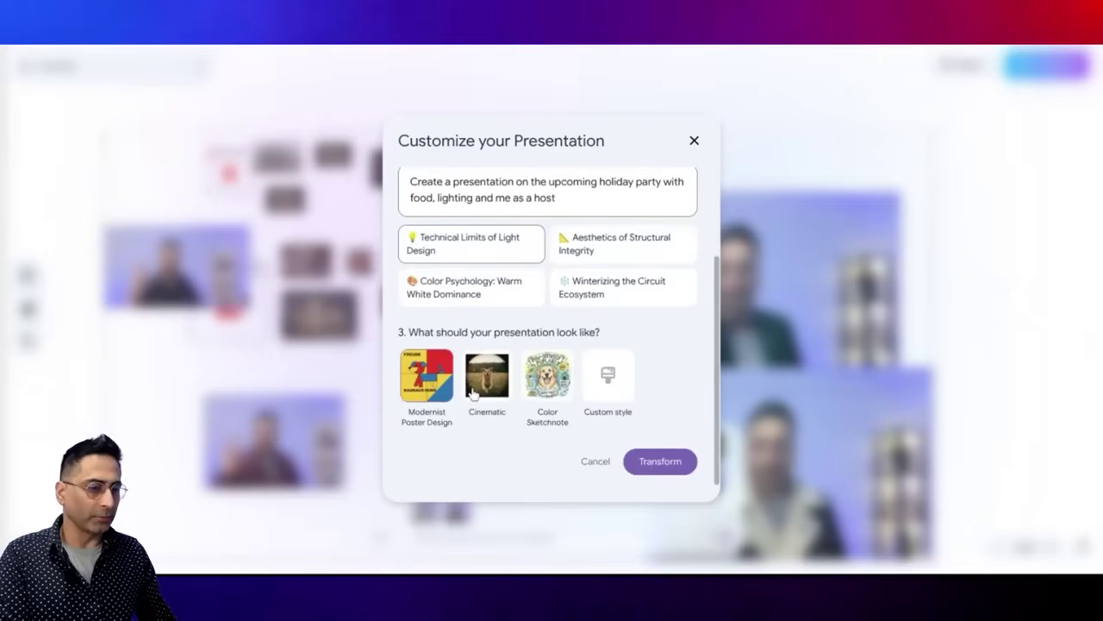
scroll(496, 392, up, 3)
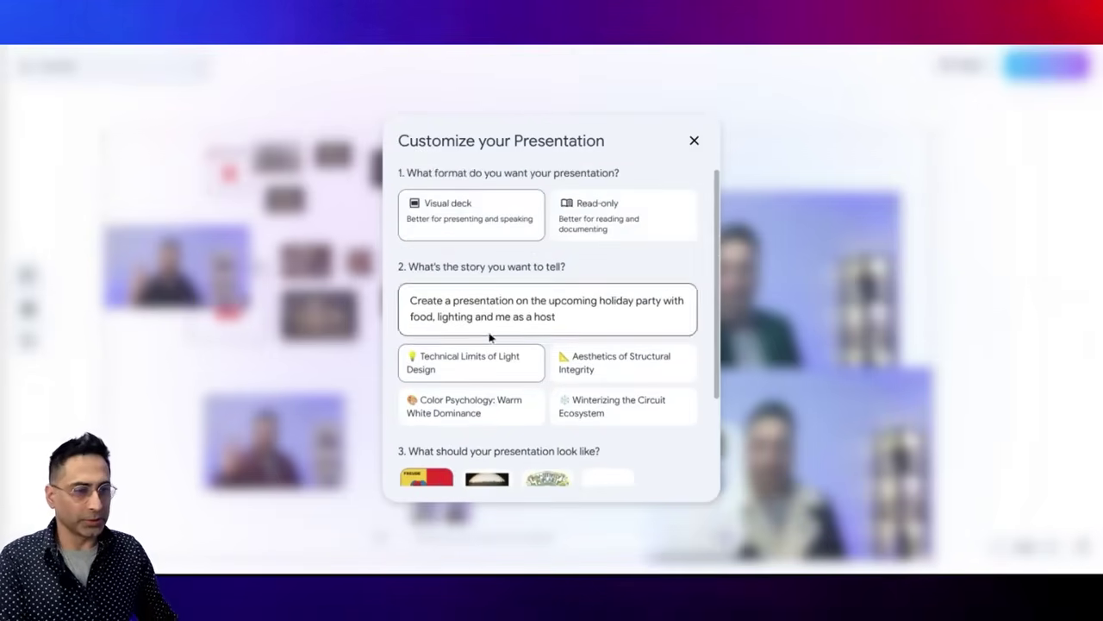
scroll(629, 356, down, 3)
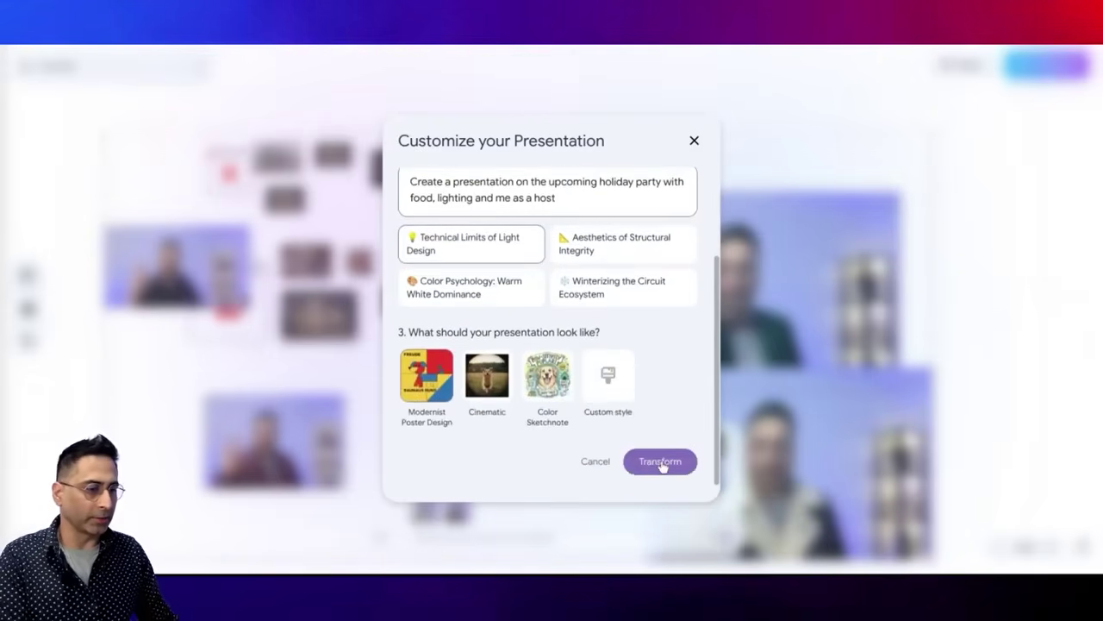
Transform the board into the holiday-party presentation and wait until it is ready.
click(660, 462)
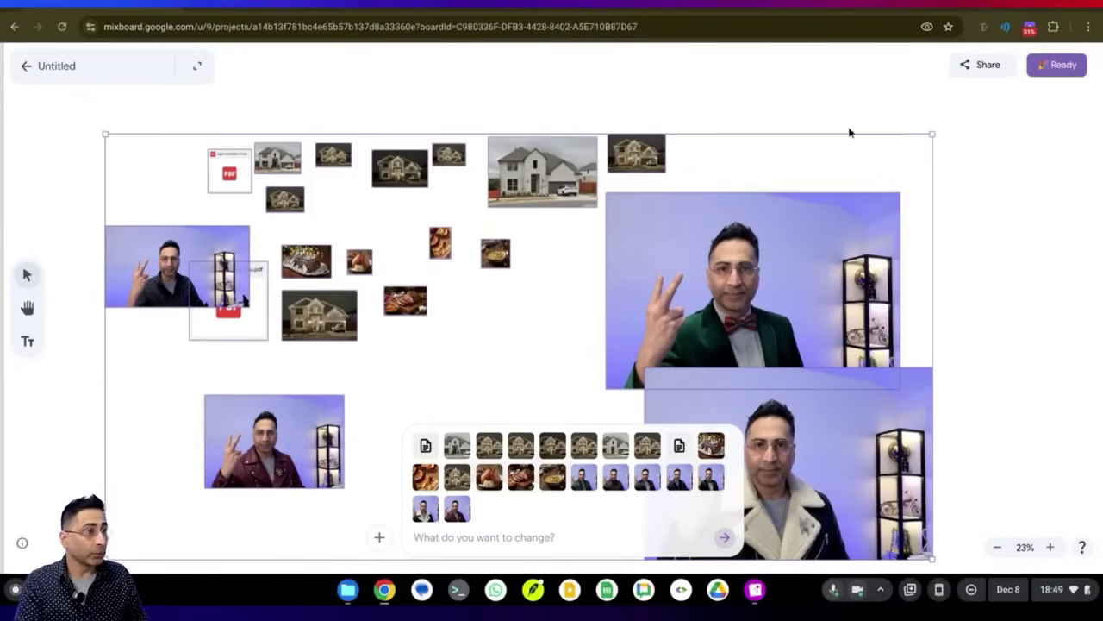
Open the generated 'The Winter Solstice Soirée' slide deck, reopening it once, then open Chrome's menu.
click(1053, 69)
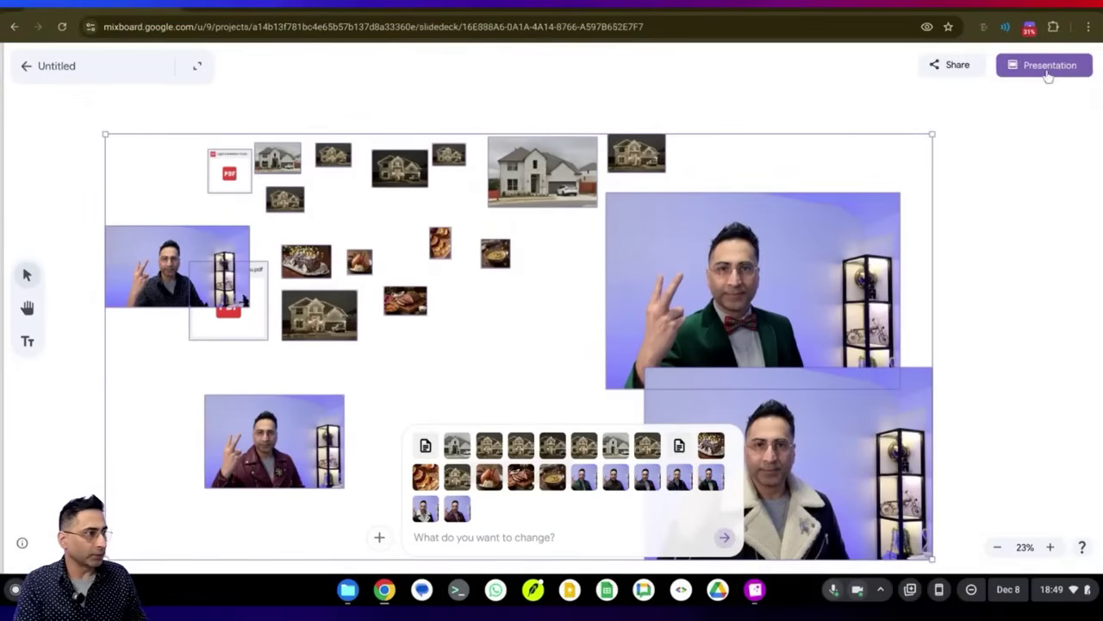
click(1047, 69)
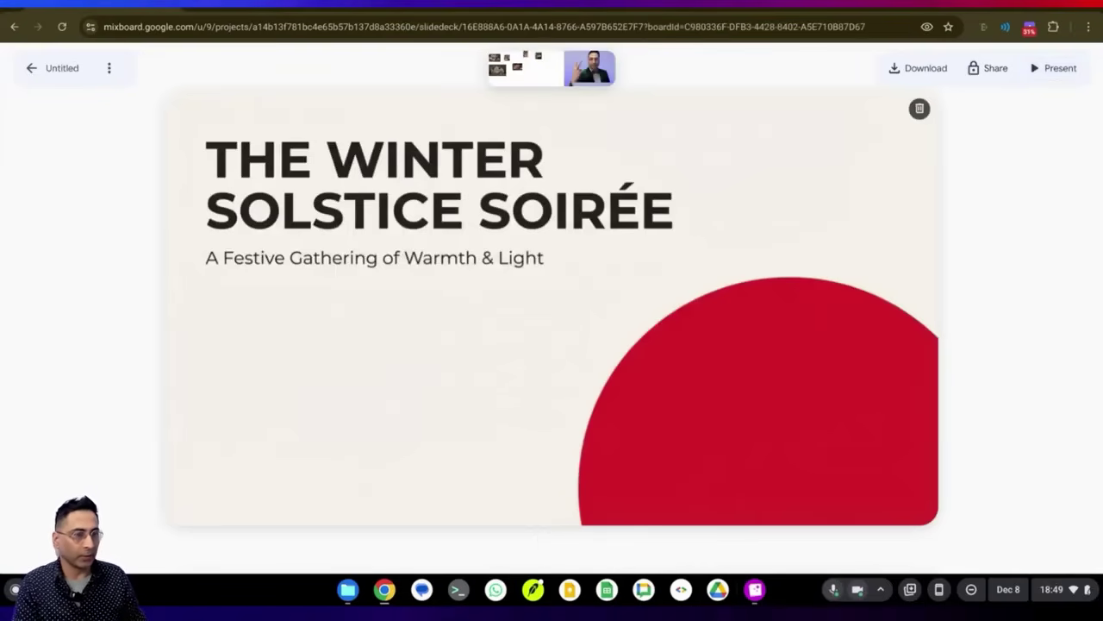
click(1058, 71)
click(1049, 66)
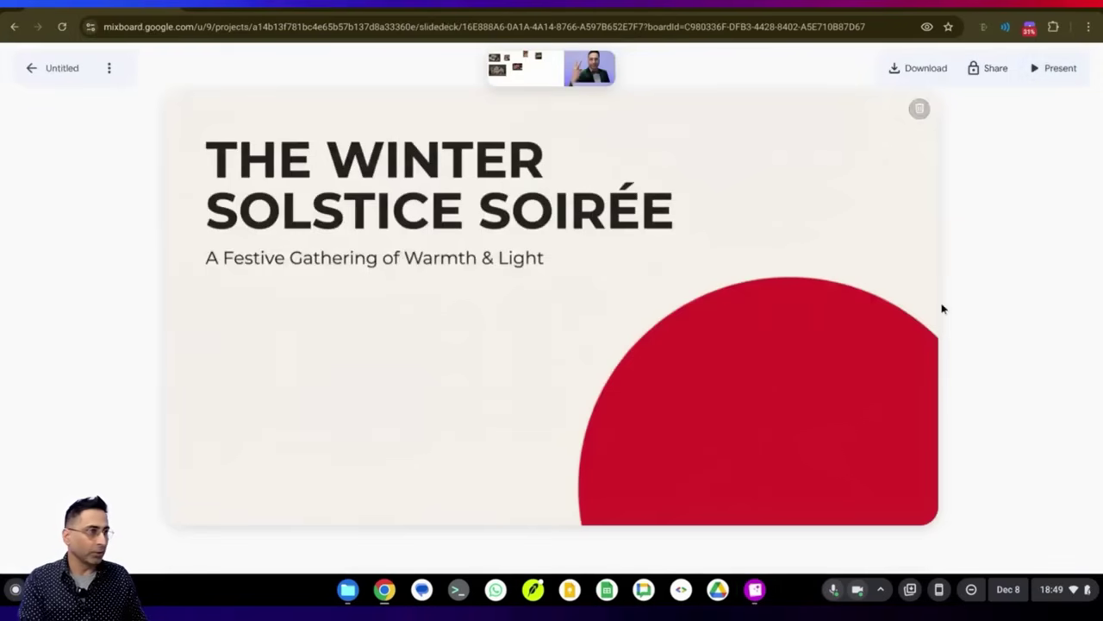
click(1088, 26)
Page through the Winter Solstice Soirée slides in full screen, then exit full screen.
click(1074, 270)
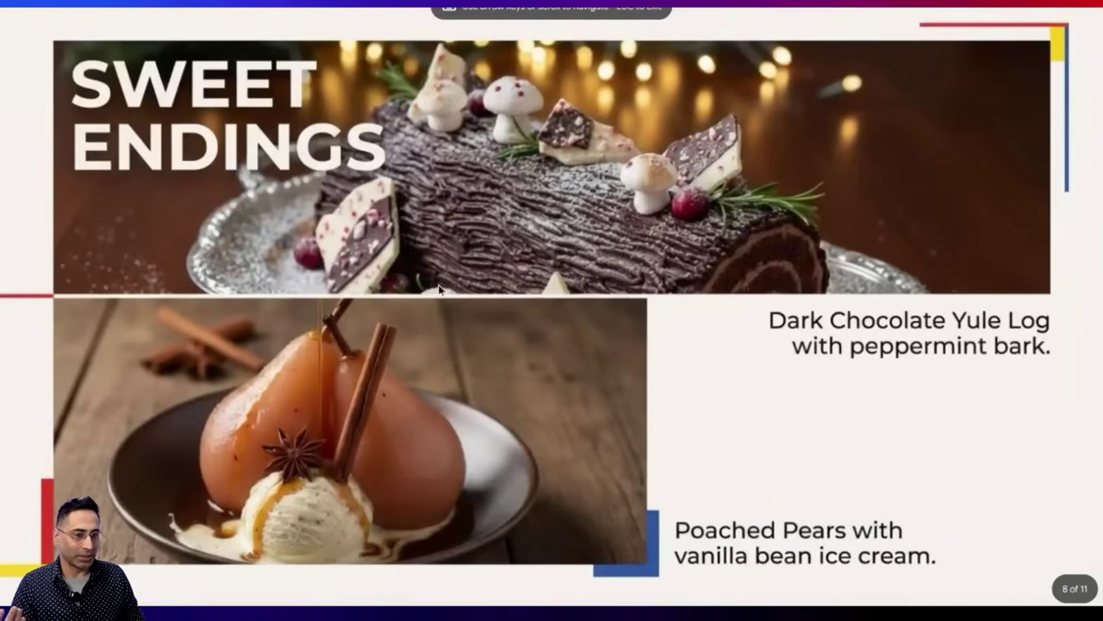
scroll(742, 513, down, 1)
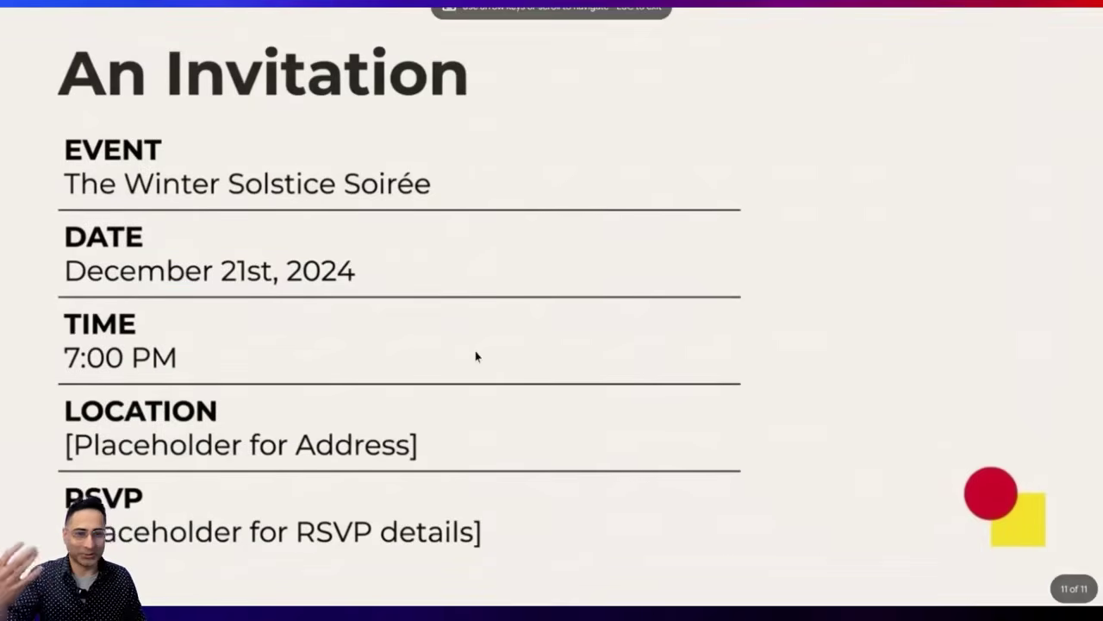
key(Escape)
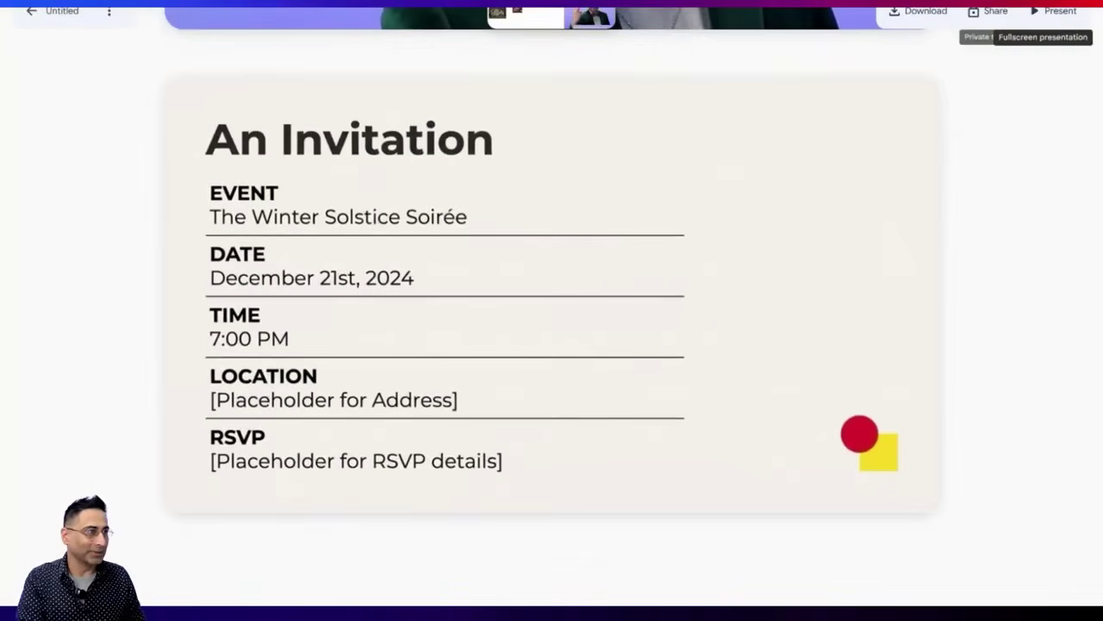
Download the Winter Solstice Soirée deck as a PDF and return to the board.
click(34, 12)
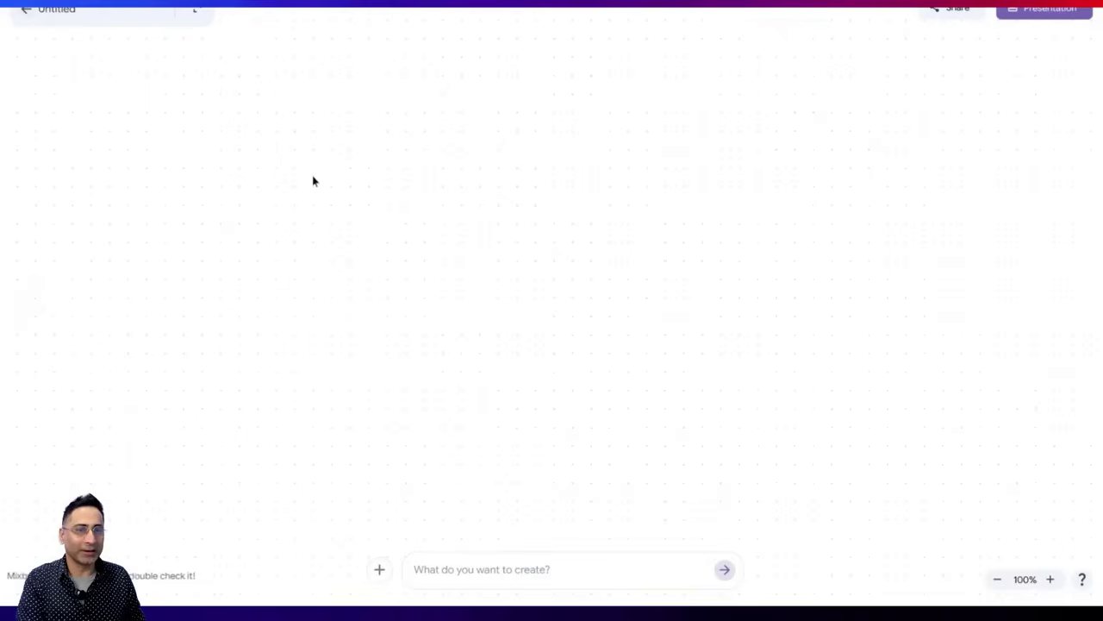
click(1048, 12)
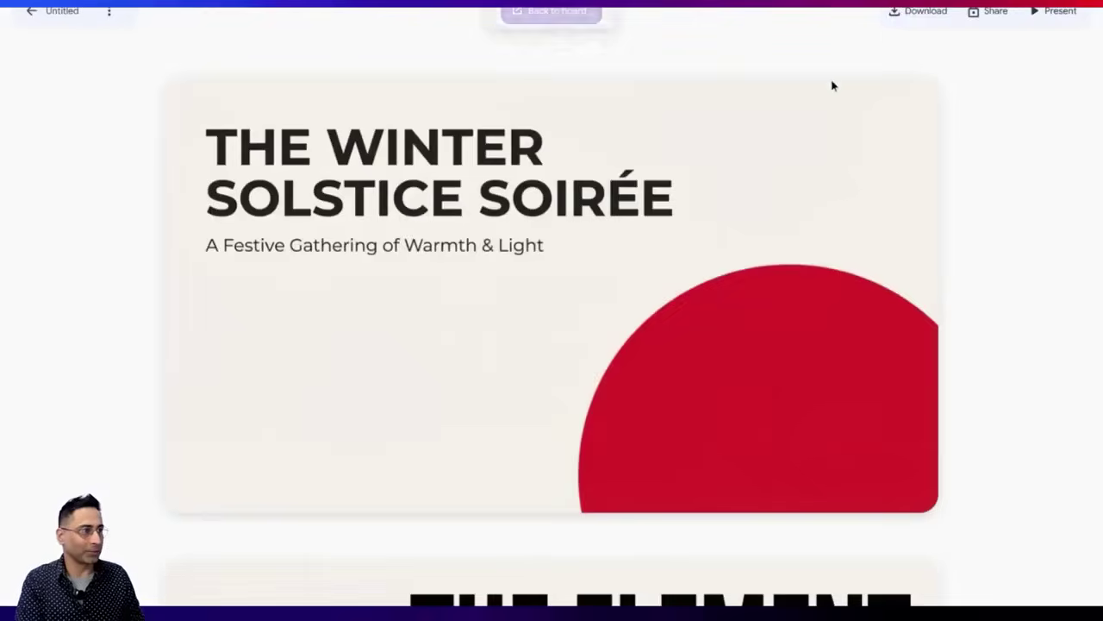
click(917, 11)
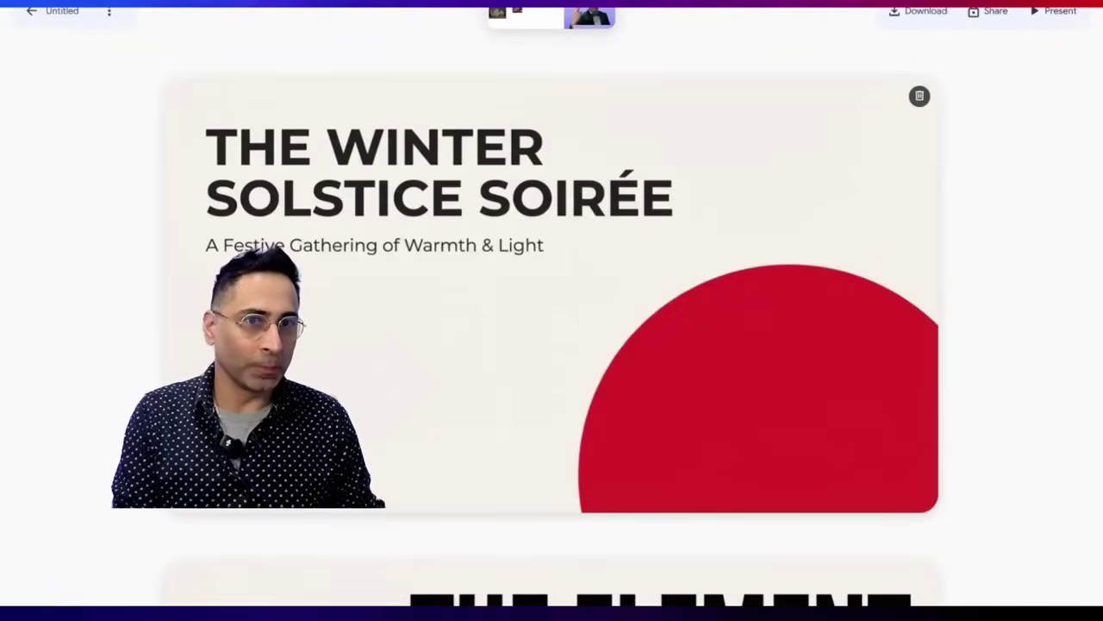
click(31, 11)
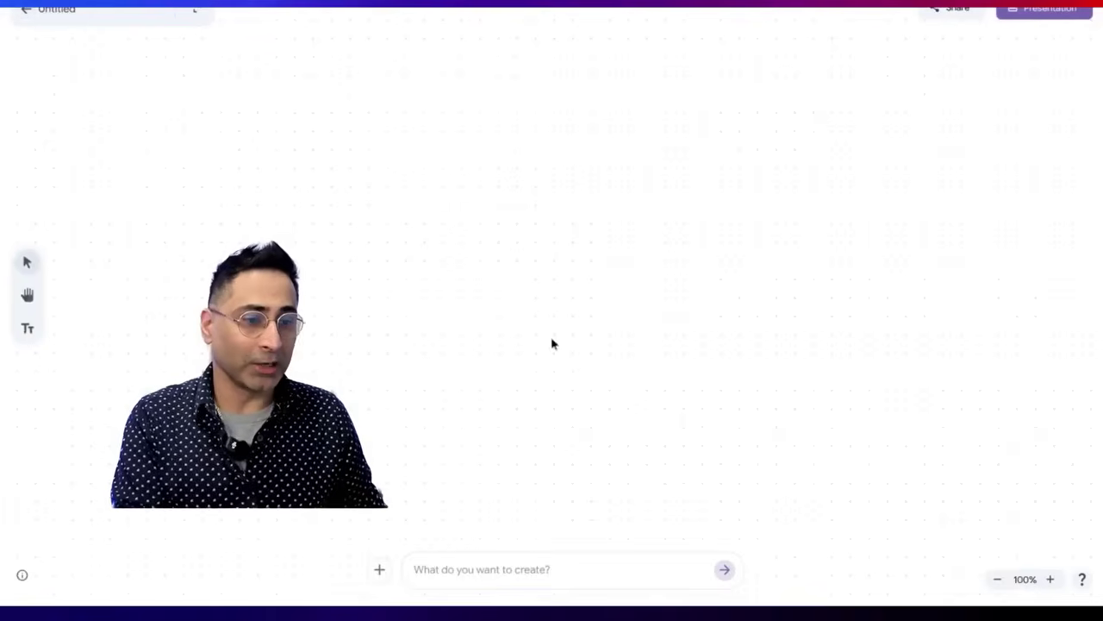
scroll(427, 239, down, 1)
scroll(276, 243, up, 3)
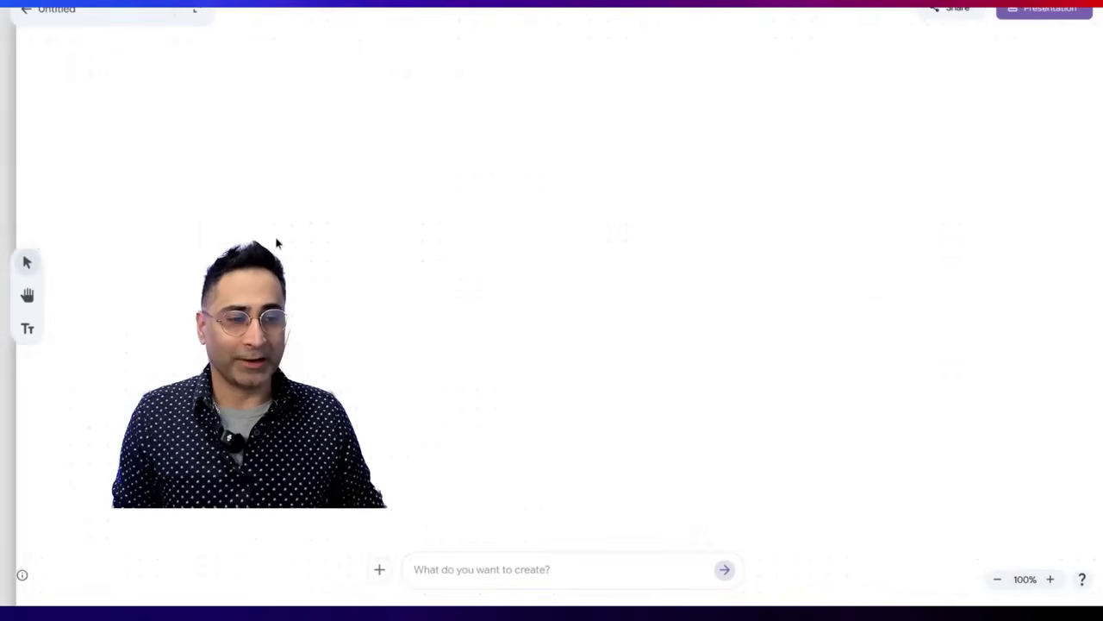